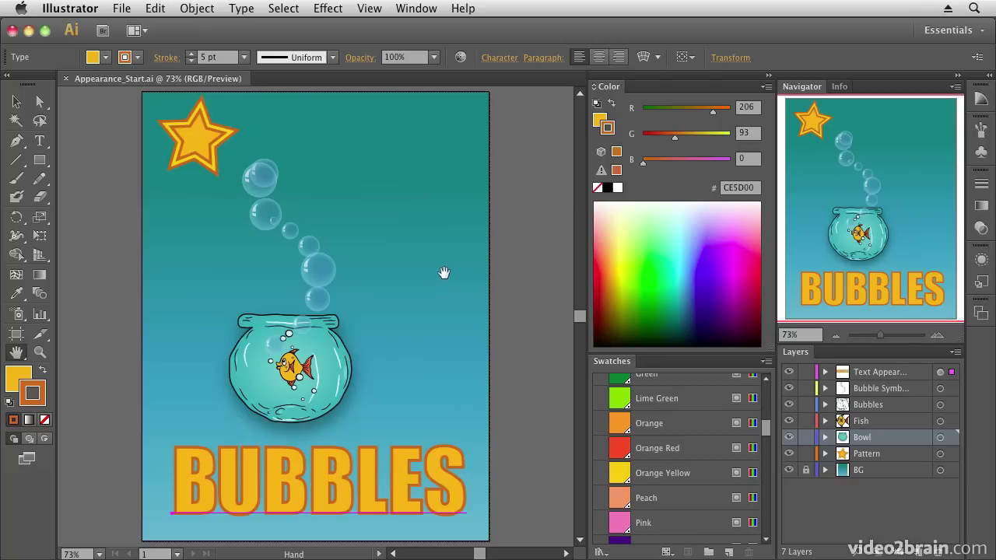
Open the Window menu to see which panels can be shown.
left_click(421, 10)
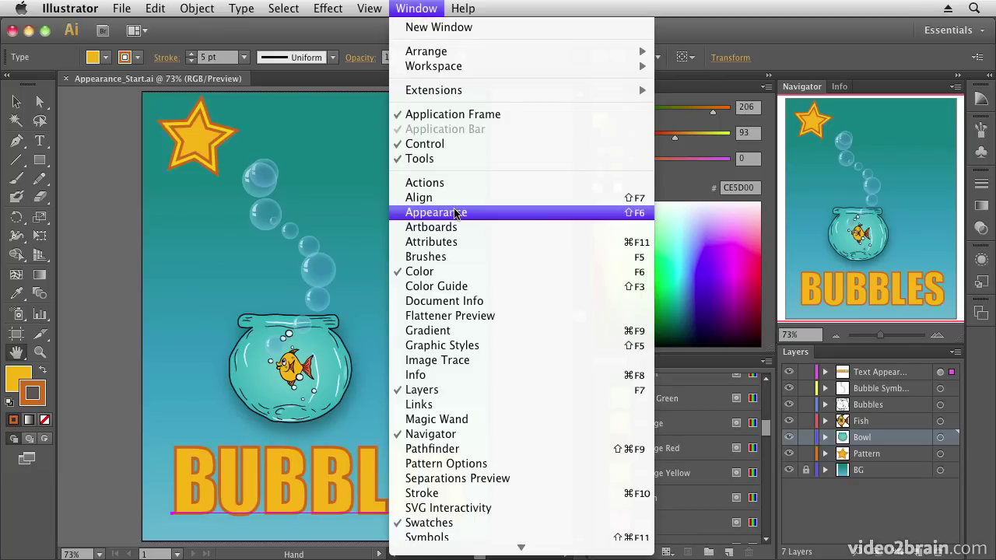
Show the Appearance panel, dock it with the Color panel, and compact the Color picker.
left_click(488, 212)
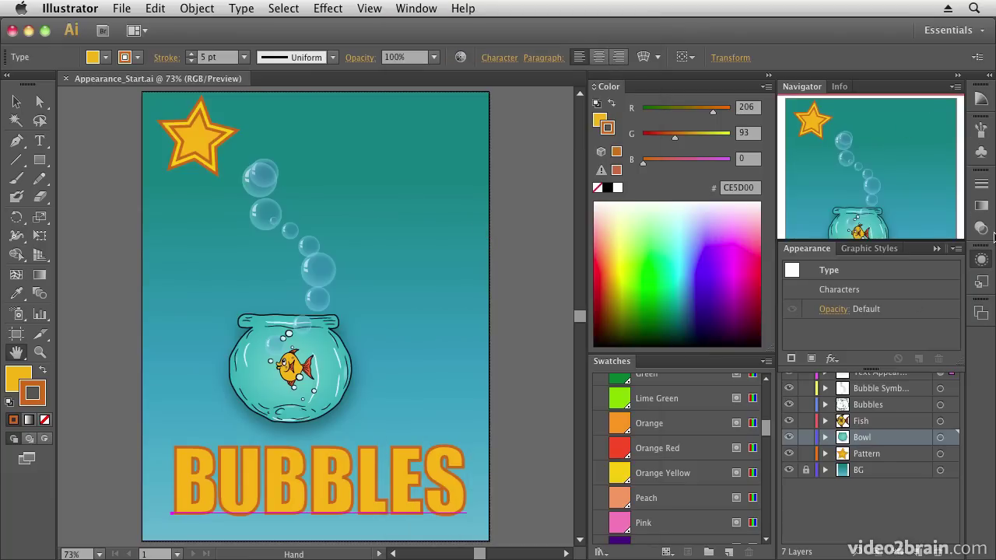
left_click(937, 251)
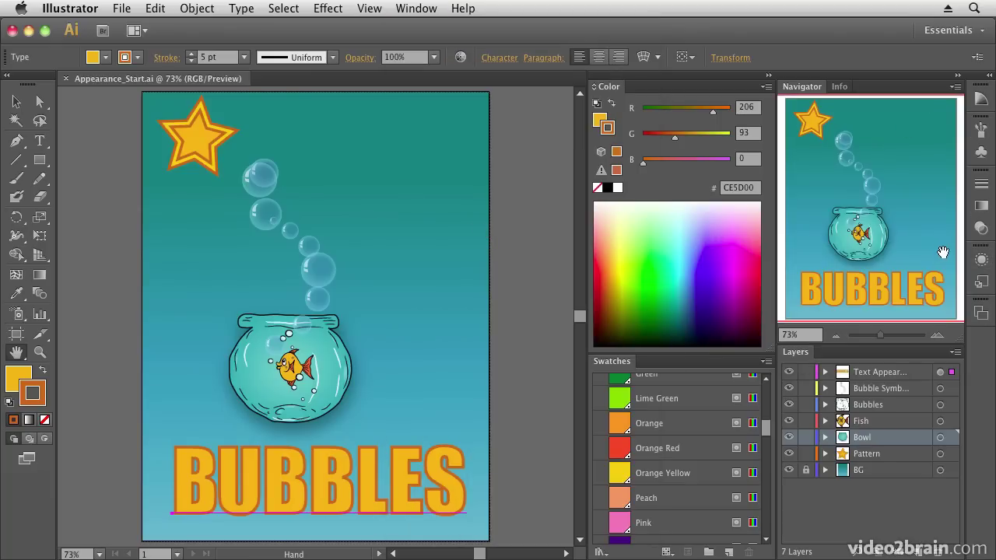
left_click(982, 260)
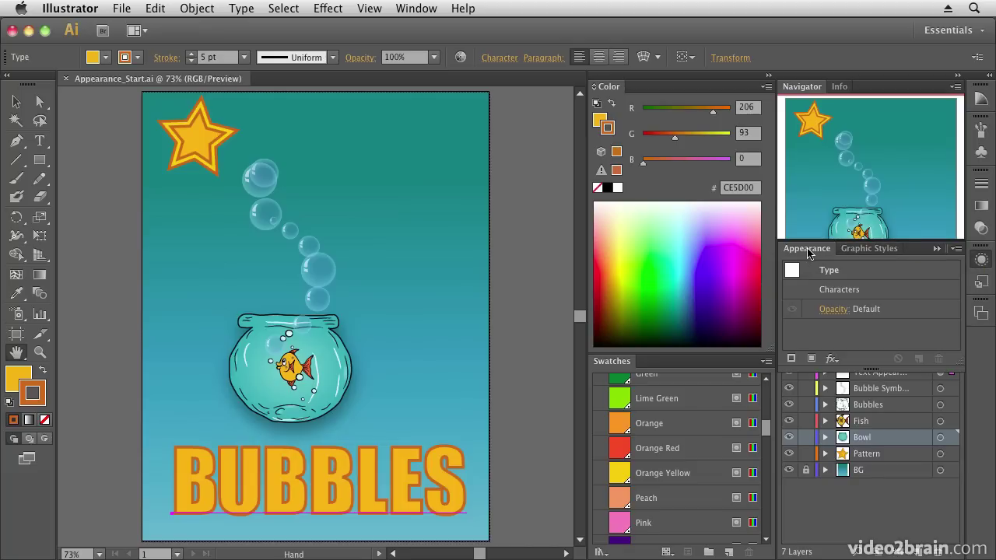
left_click_drag(808, 252, 684, 88)
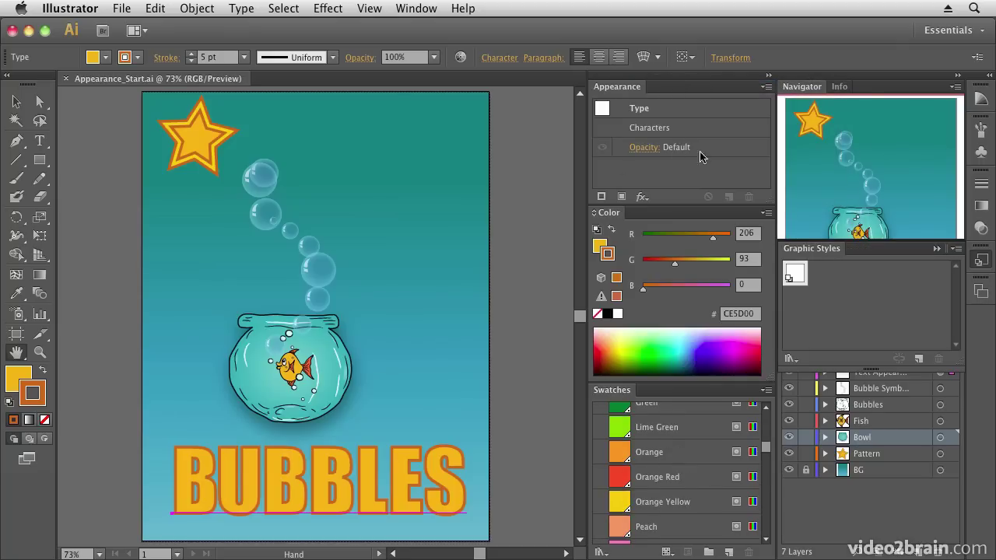
double_click(607, 216)
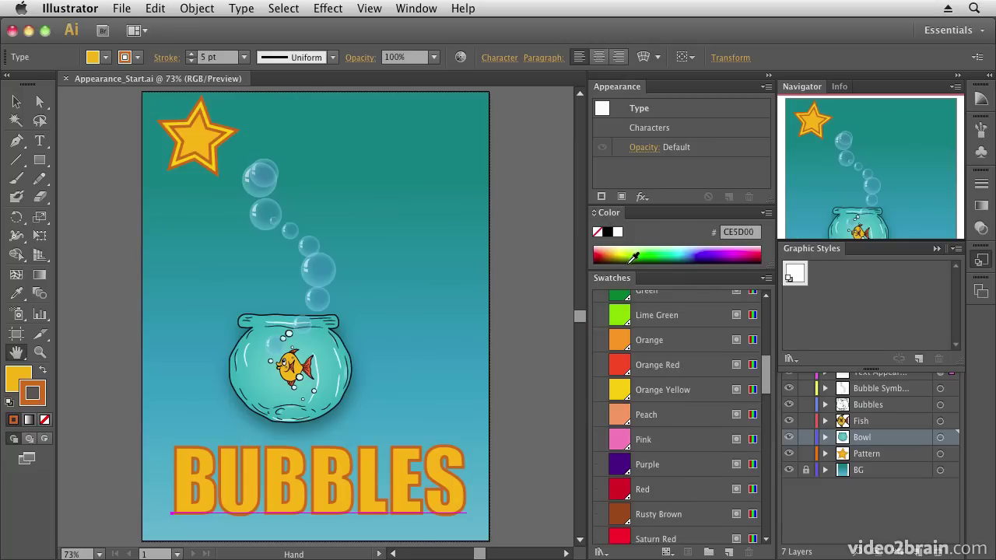
left_click_drag(677, 206, 674, 268)
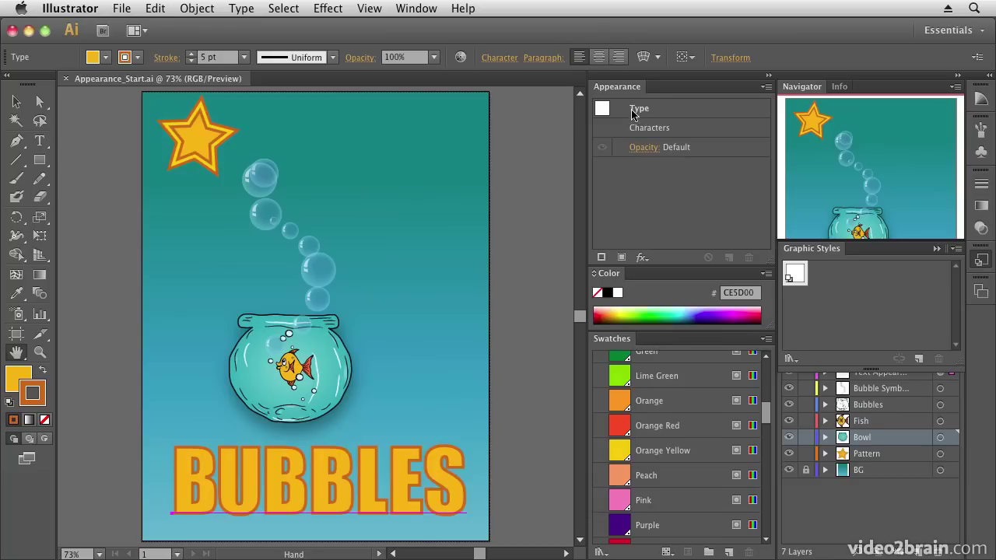
left_click(16, 102)
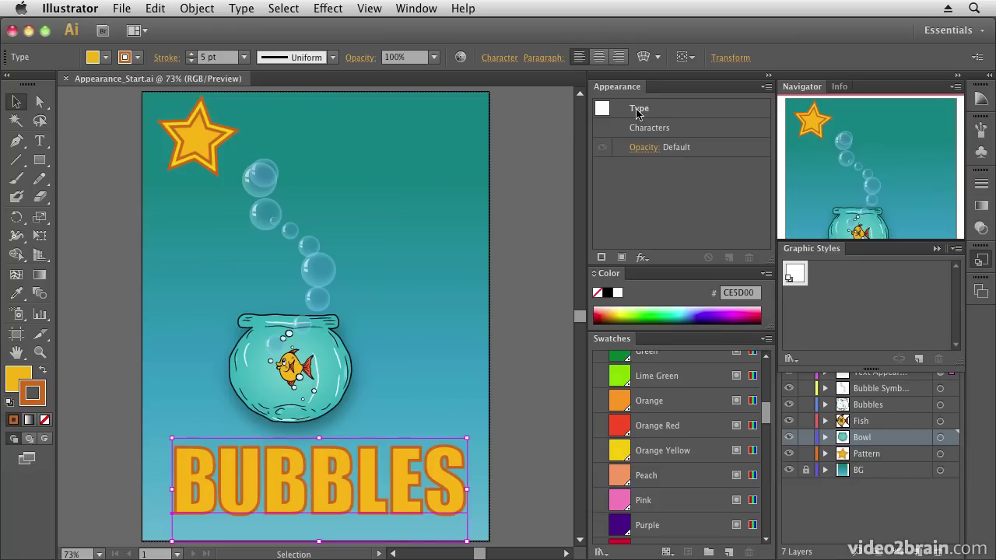
left_click(644, 147)
left_click(648, 178)
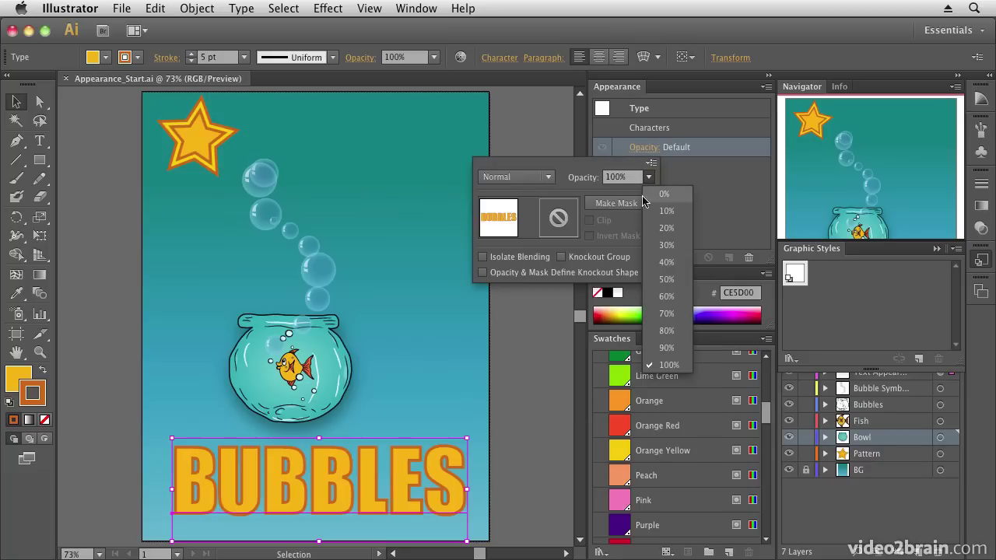
left_click(674, 316)
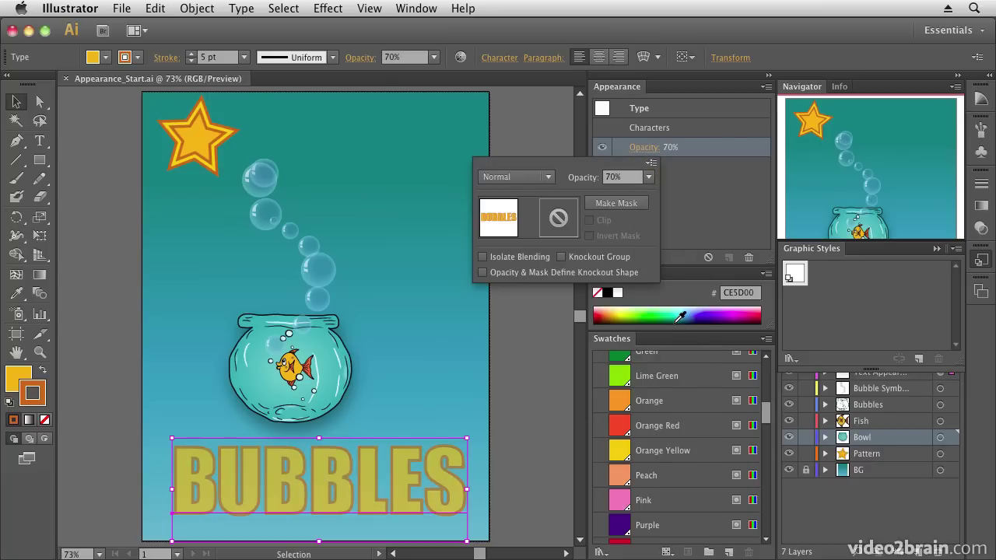
left_click(525, 177)
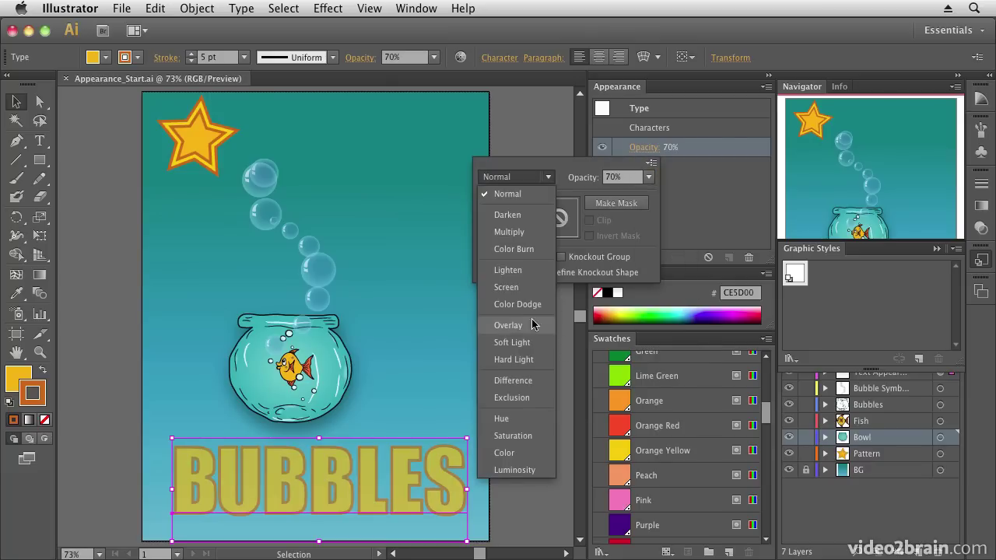
left_click(534, 359)
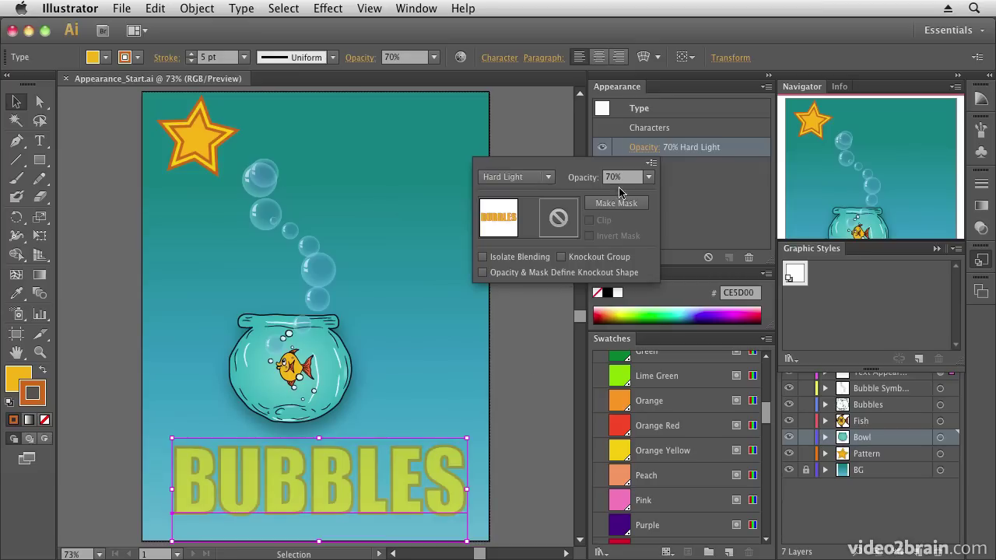
left_click(647, 177)
left_click(665, 350)
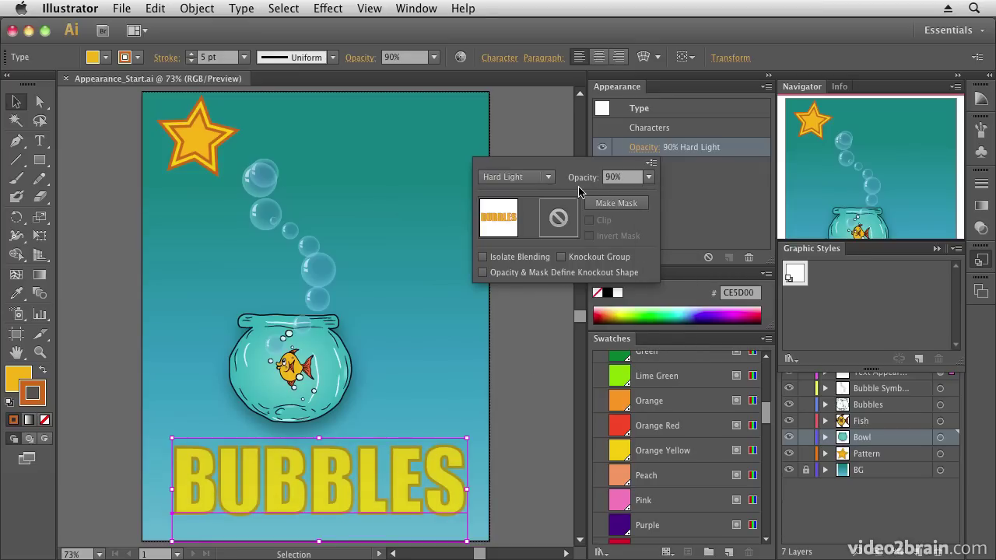
left_click(547, 178)
left_click(502, 193)
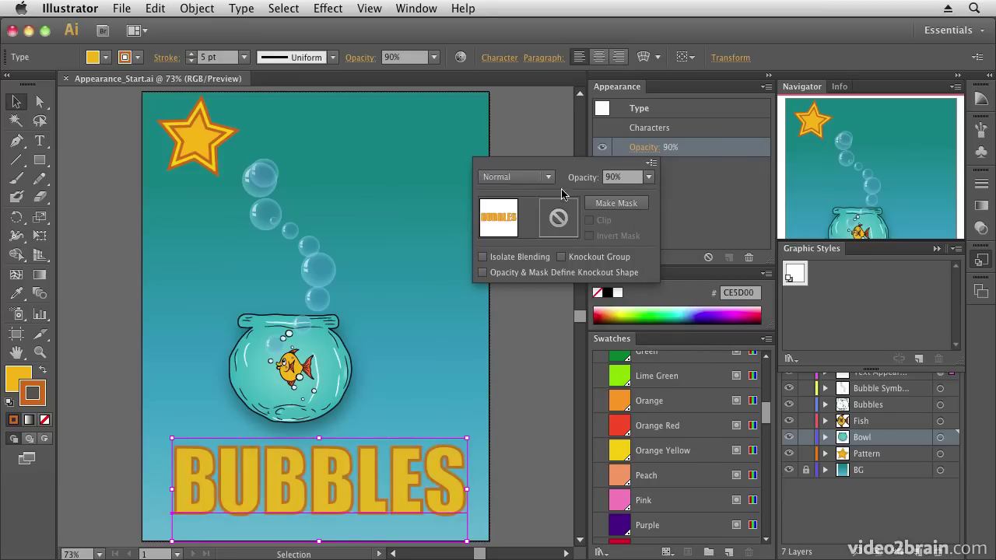
left_click(647, 178)
left_click(669, 365)
left_click(679, 209)
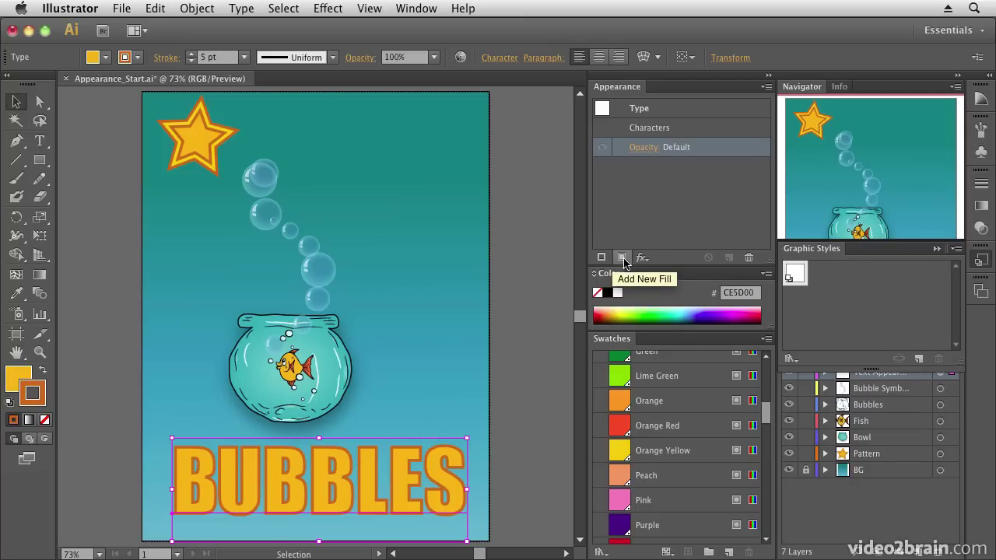
Select the star and keep its first stroke at 6 pt.
left_click(220, 126)
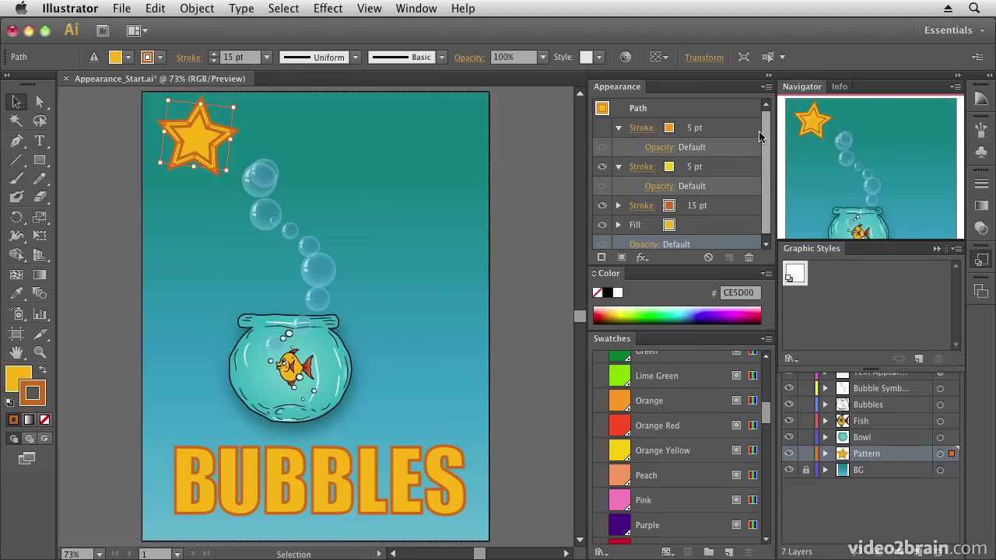
left_click(691, 134)
left_click(696, 128)
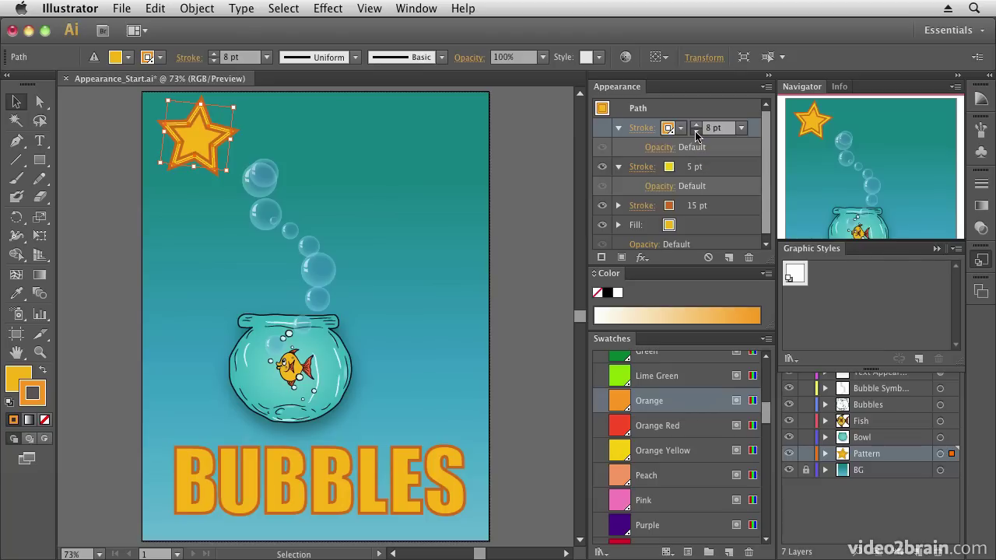
left_click(696, 133)
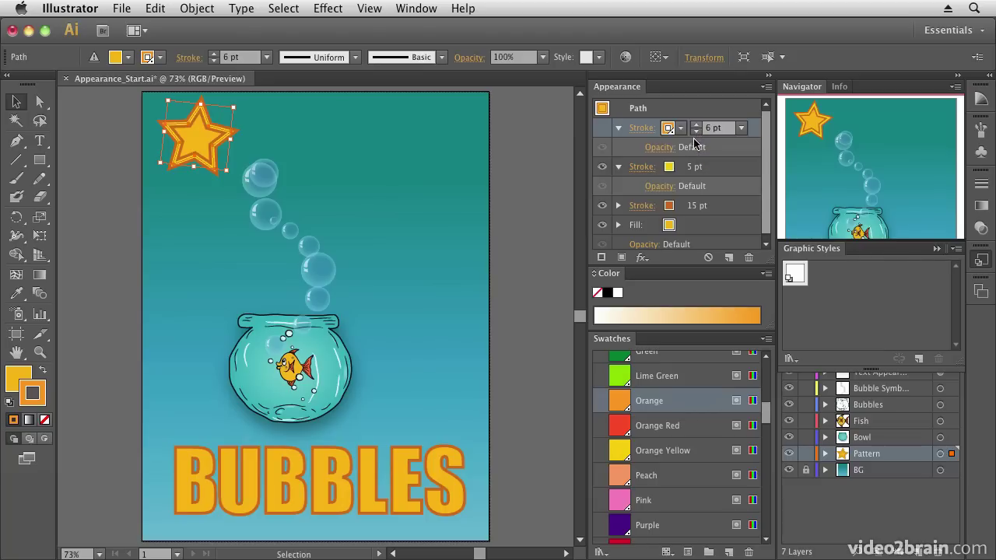
Widen the star's outer orange stroke from 15 pt to 23 pt.
left_click(697, 207)
left_click(696, 203)
left_click(695, 203)
left_click(696, 203)
left_click(696, 202)
left_click(697, 210)
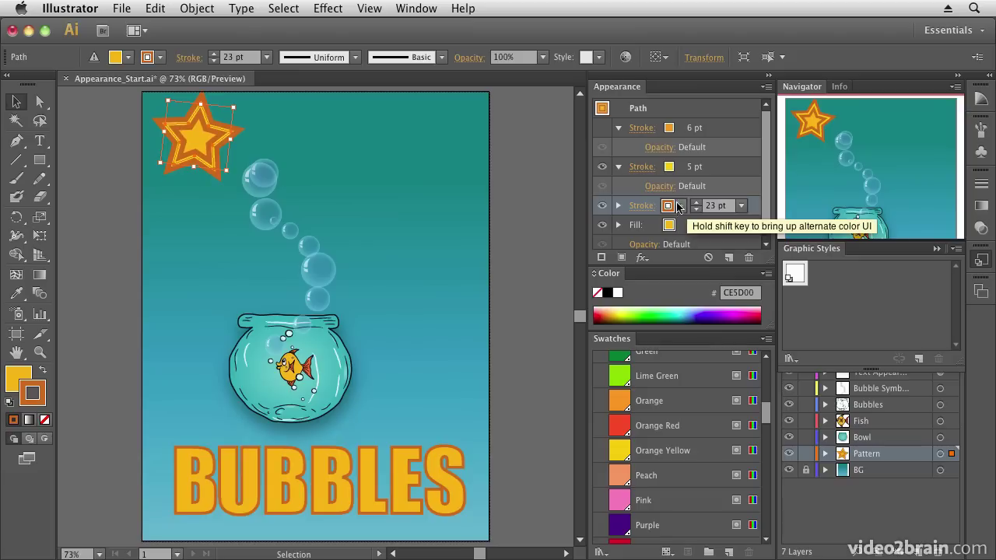
Revert a trial Violet Red outer-stroke colour, then select the BUBBLES title.
left_click(681, 205)
left_click(663, 254)
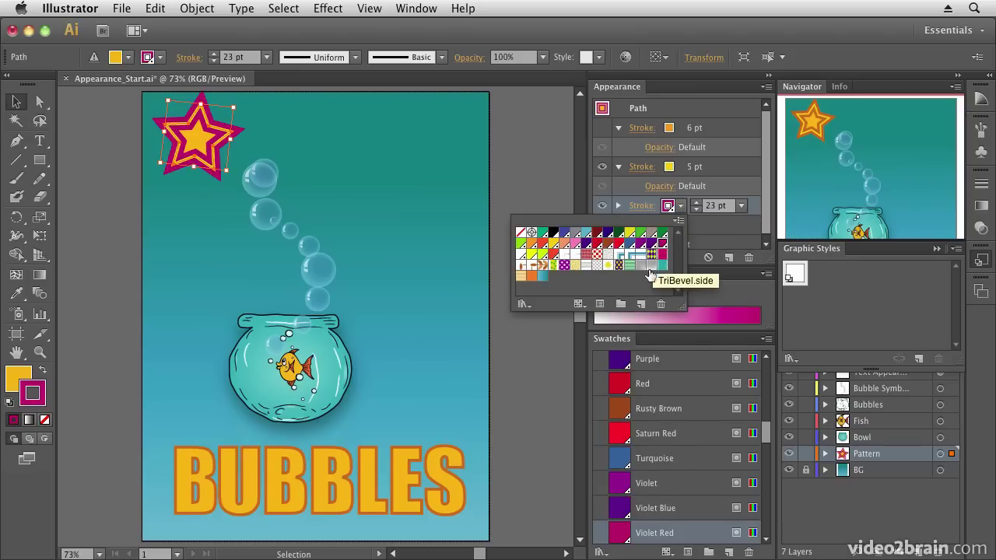
key("Escape")
key("super+z")
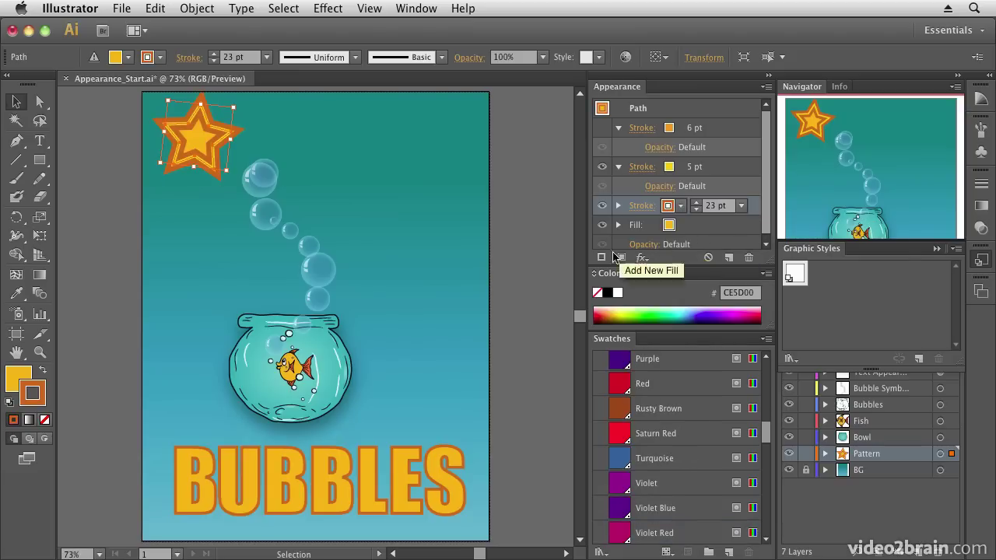
left_click(409, 459)
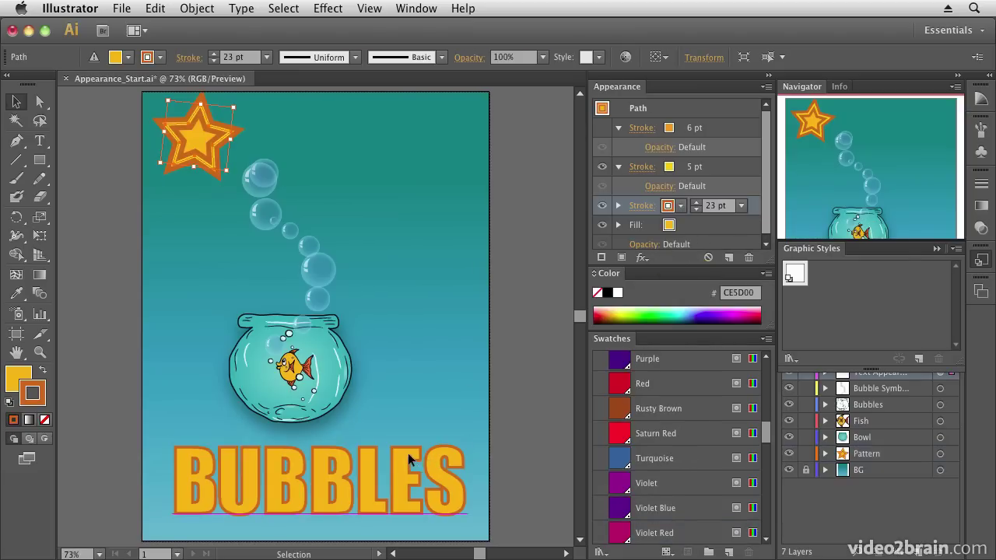
Add a new 1 pt stroke to the BUBBLES title and zoom in on the lettering.
left_click(602, 258)
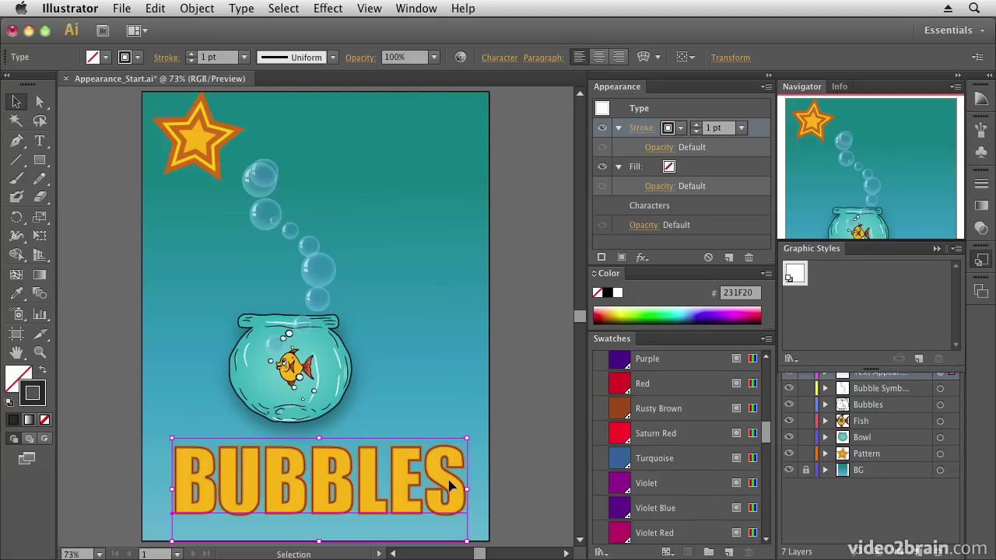
left_click(818, 218)
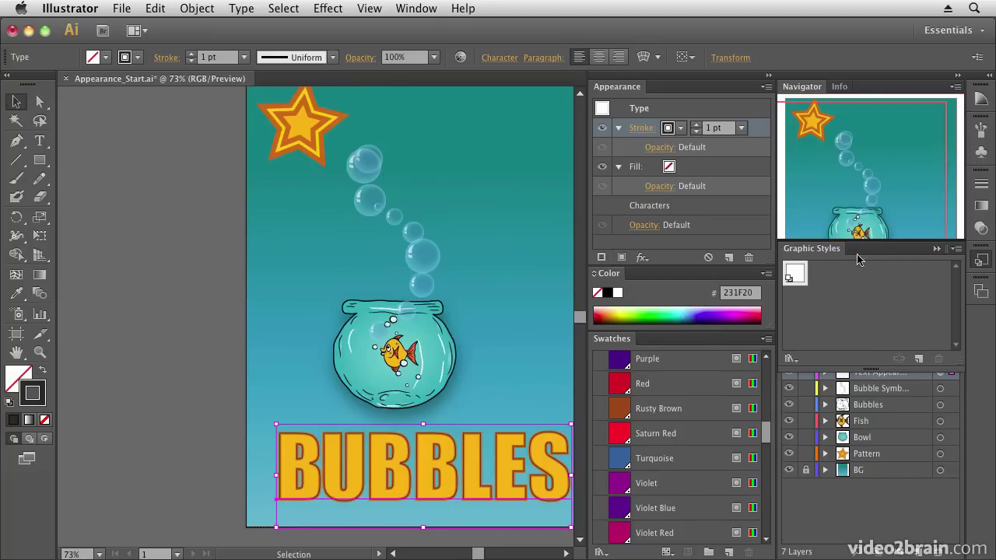
left_click(938, 249)
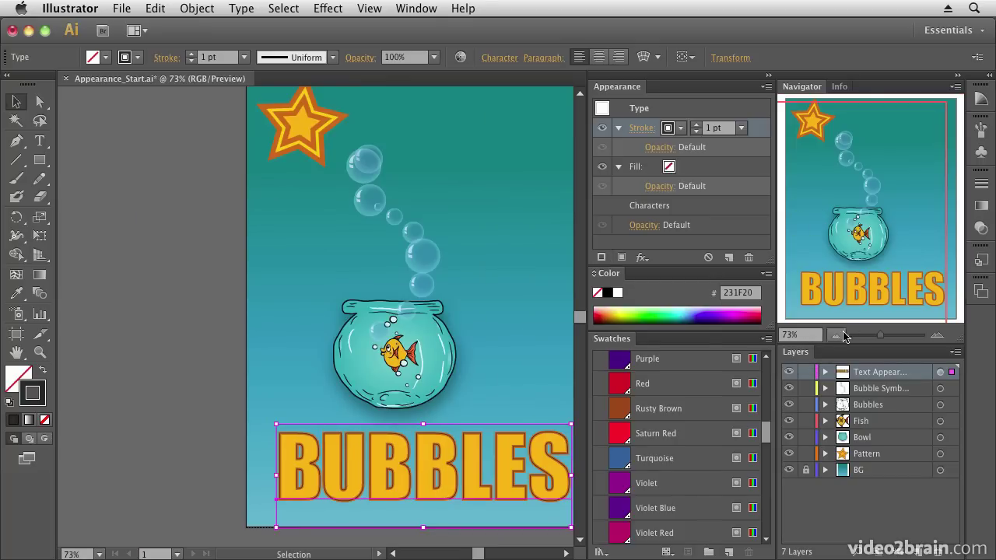
left_click_drag(891, 339, 899, 335)
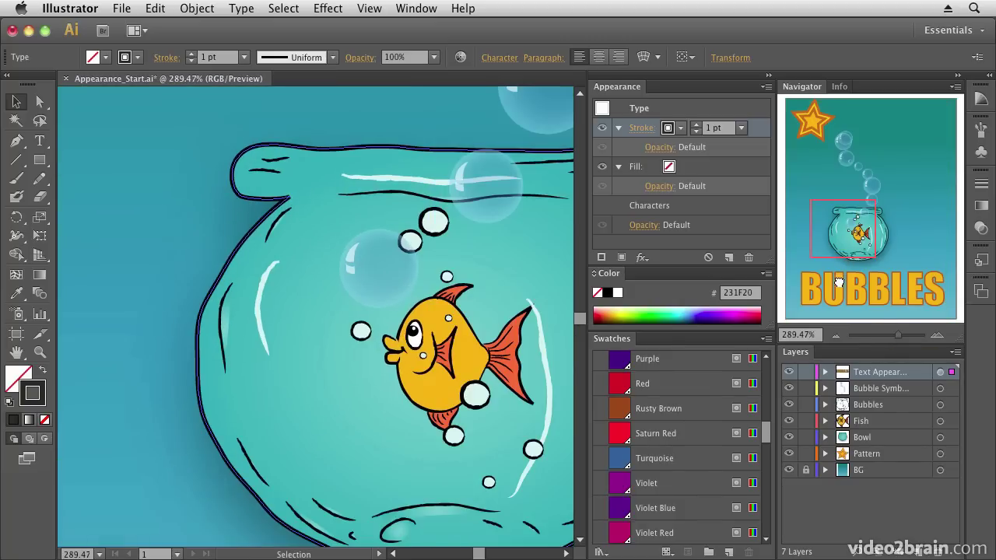
left_click_drag(842, 234, 819, 289)
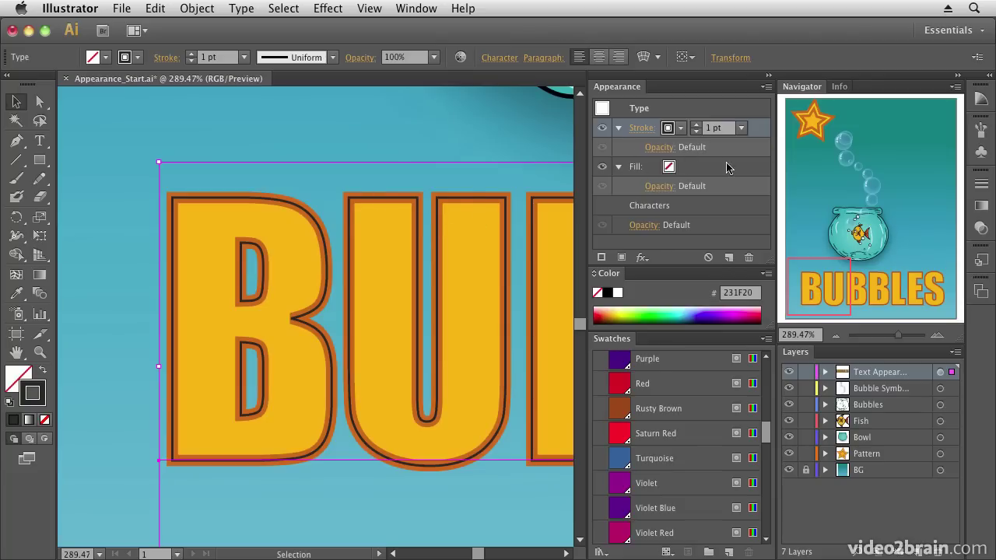
Raise the title's new stroke weight from 1 pt to 5 pt.
left_click(698, 124)
left_click(697, 125)
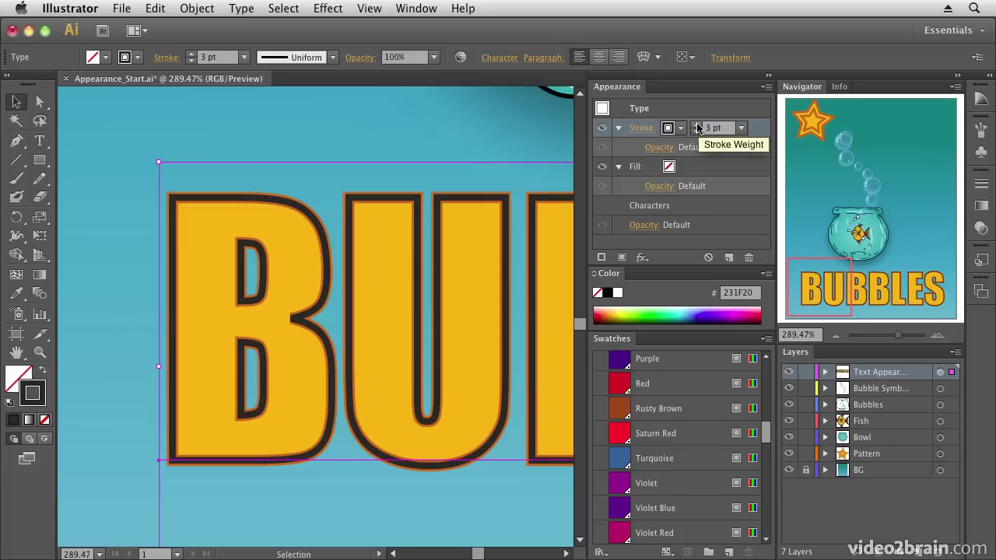
left_click(698, 126)
left_click(697, 125)
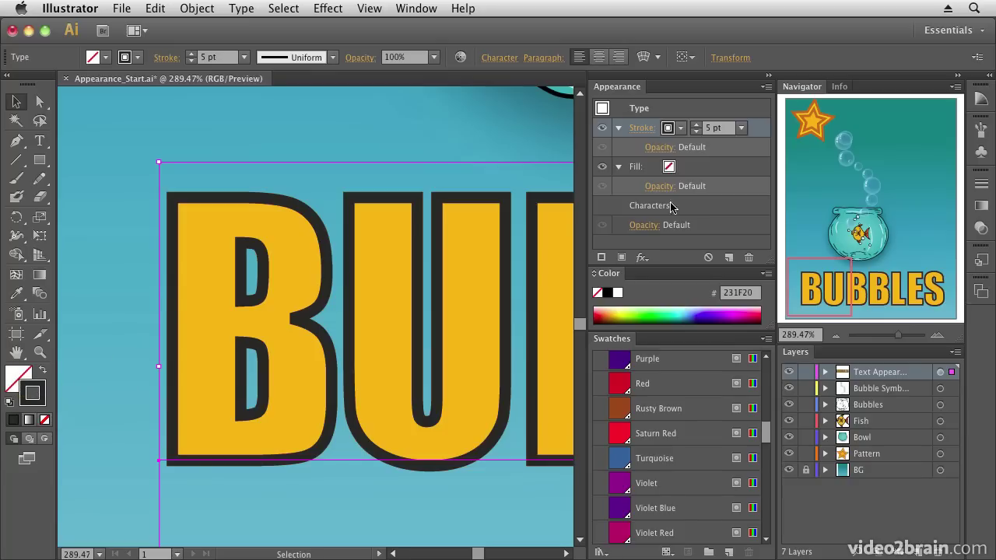
Set the title's new type-level fill to the Orange swatch.
left_click(669, 170)
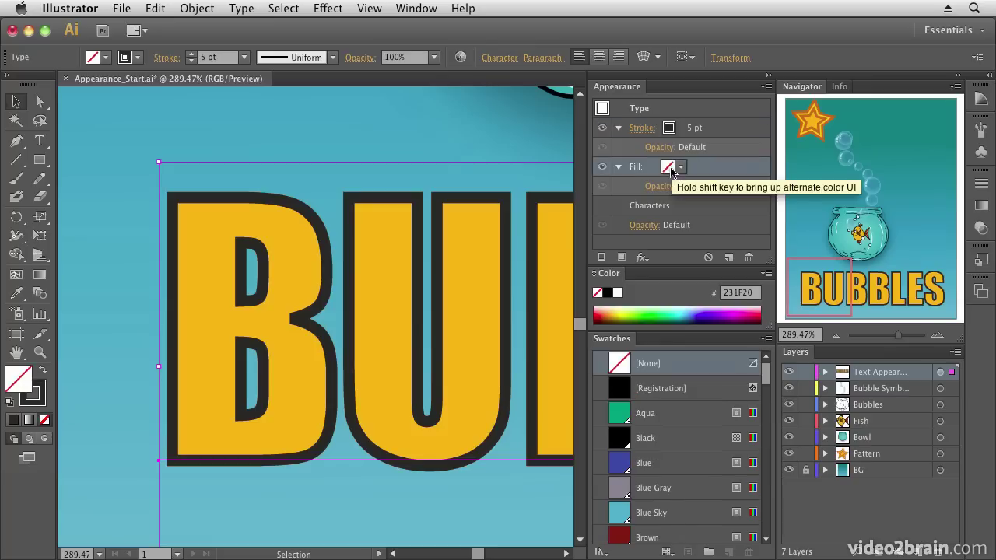
left_click(680, 171)
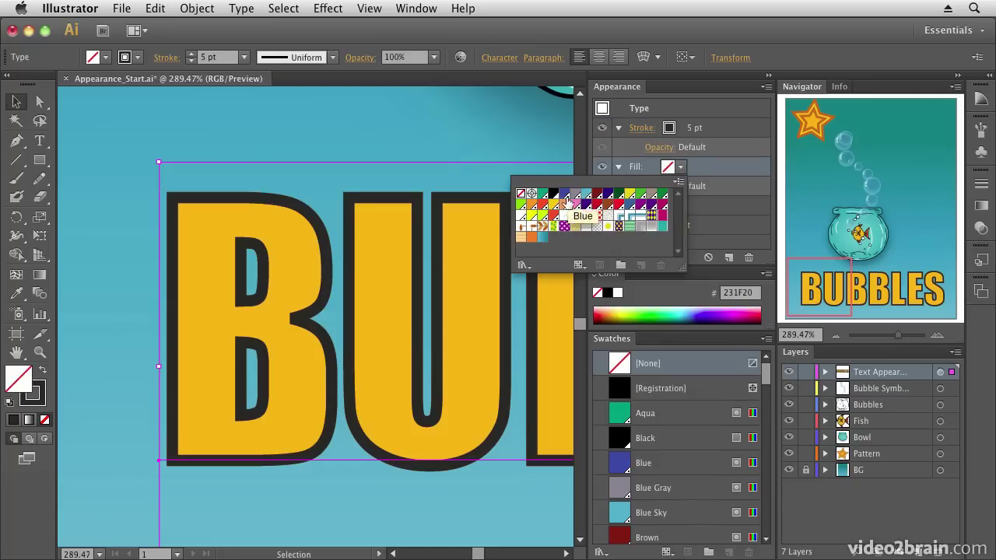
left_click(543, 207)
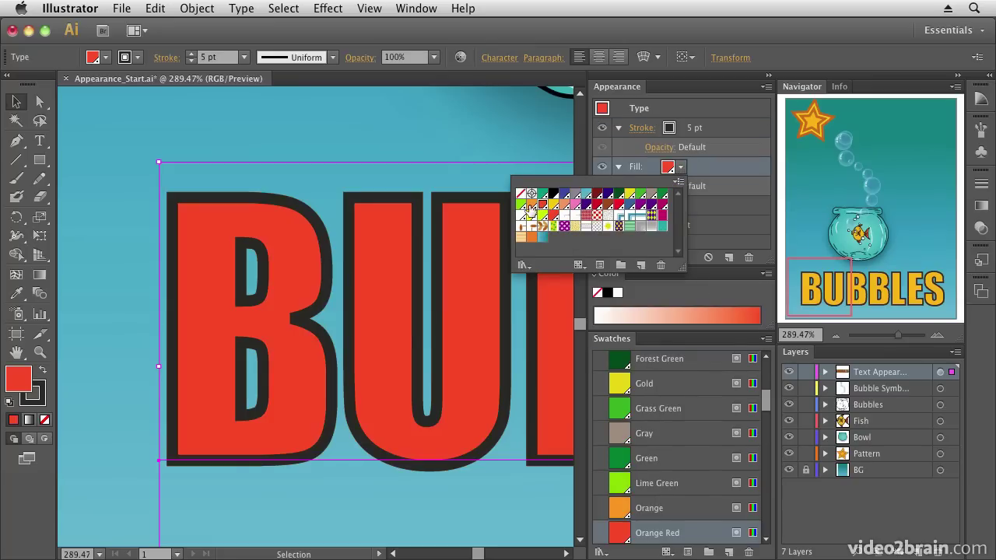
left_click(531, 205)
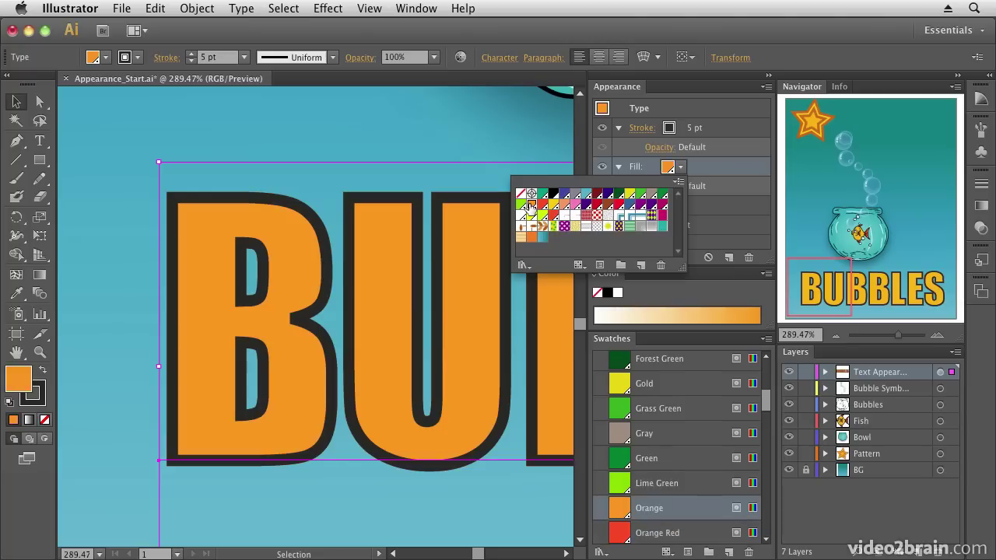
left_click(575, 205)
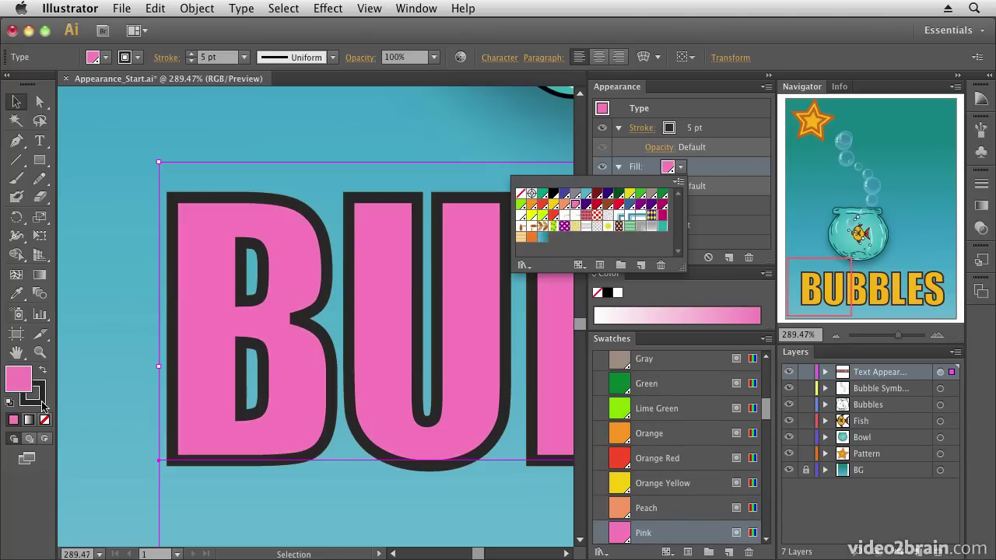
left_click(532, 204)
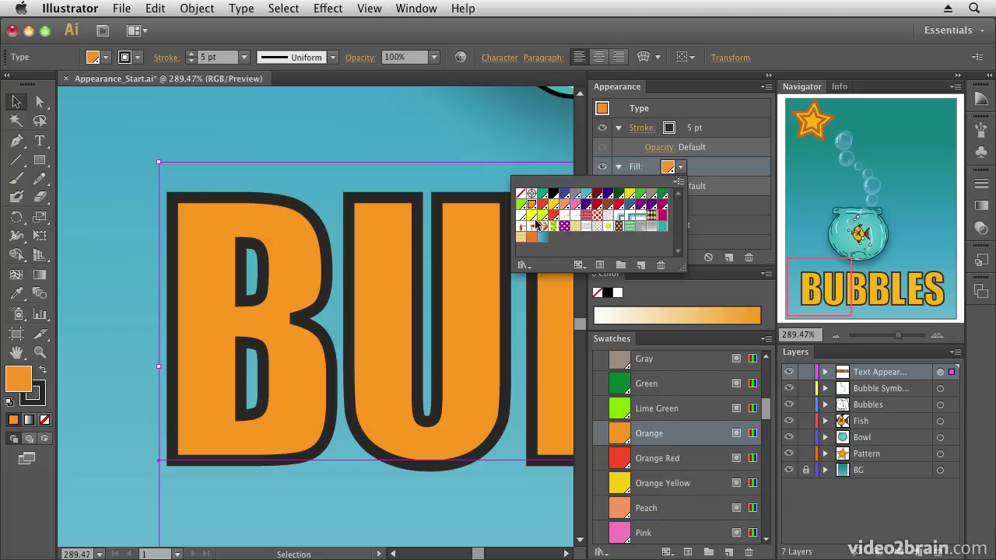
left_click(708, 171)
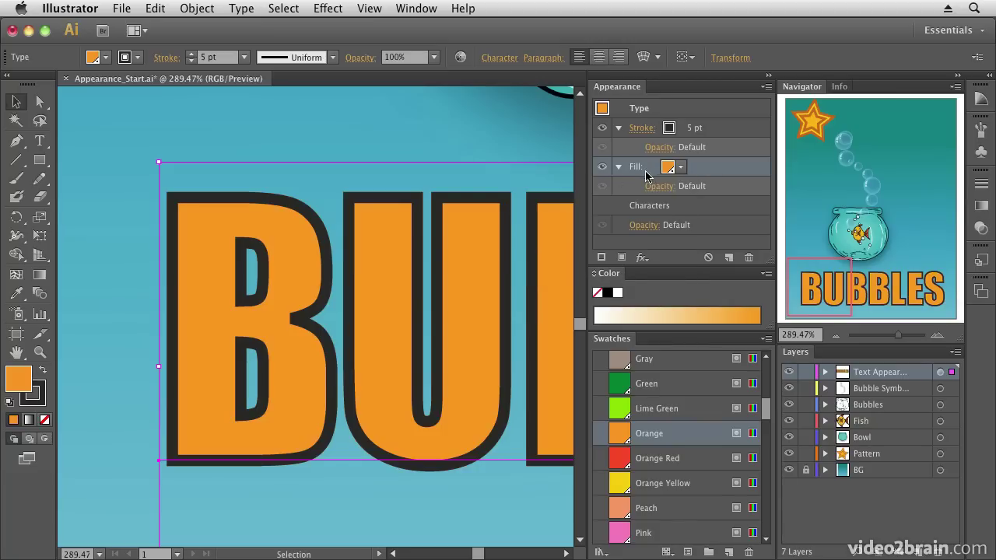
Thicken the title's dark stroke from 5 pt to 10 pt.
left_click(695, 130)
left_click(696, 124)
left_click(696, 125)
left_click(695, 125)
left_click(696, 124)
left_click(695, 124)
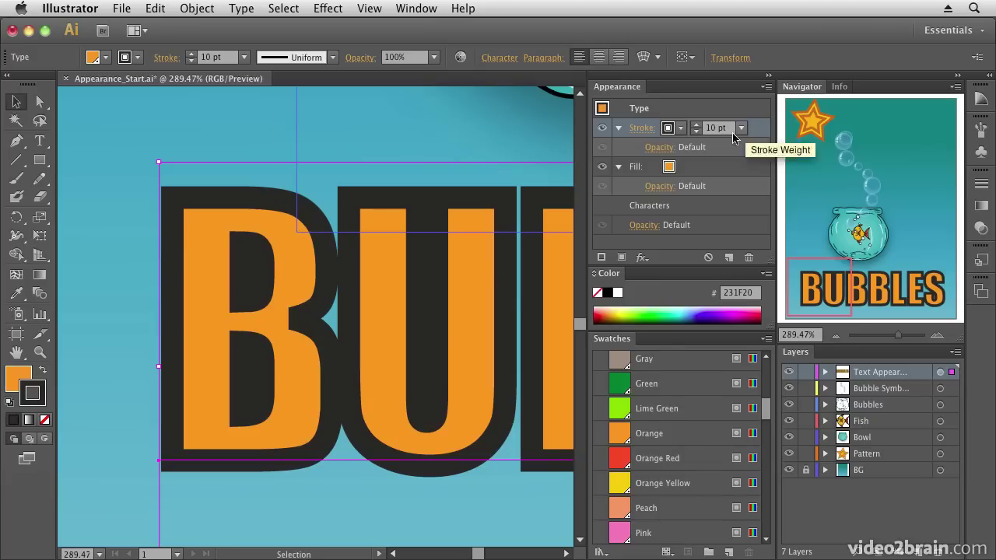
Move the dark stroke beneath the orange fill and thicken it to 16 pt.
mouse_move(754, 127)
left_mouse_down()
mouse_move(752, 195)
mouse_move(729, 179)
mouse_move(696, 122)
left_mouse_up()
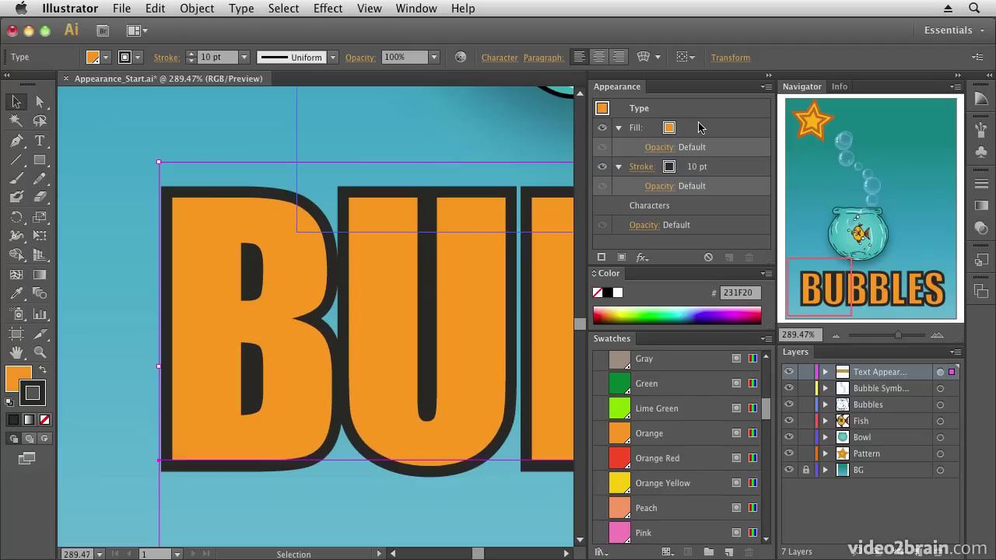
left_click(695, 172)
left_click(697, 164)
left_click(696, 165)
left_click(698, 165)
left_click(697, 164)
left_click(697, 164)
left_click(697, 164)
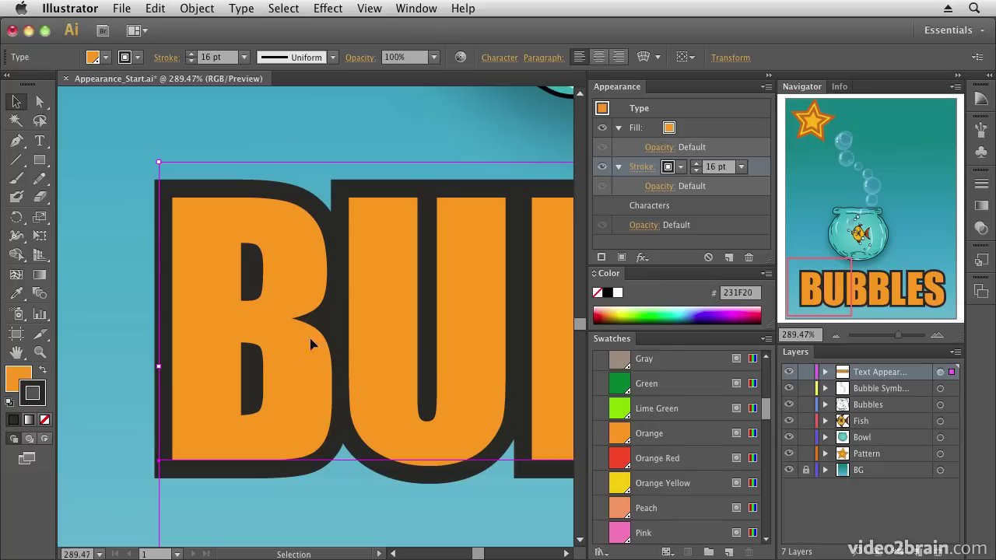
left_click(681, 168)
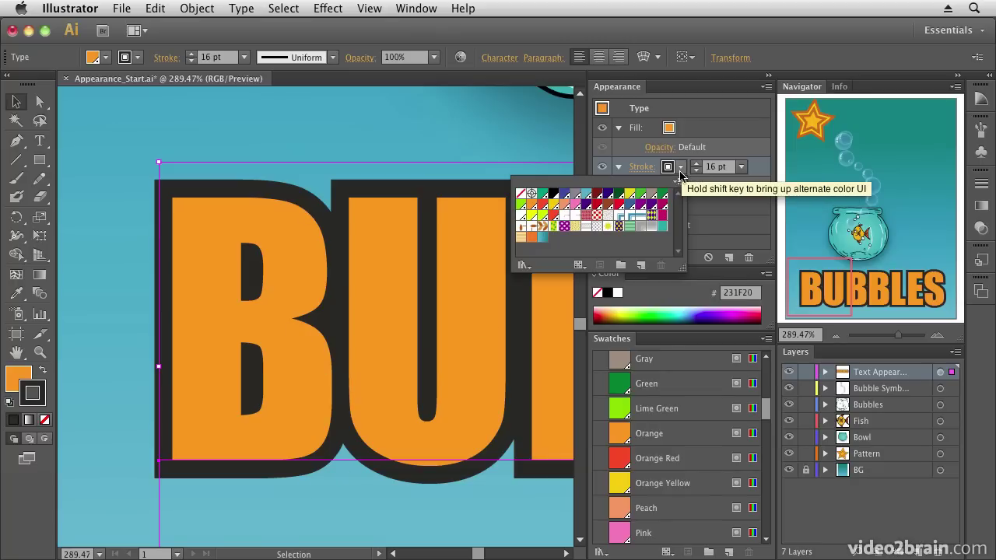
Colour the outline Orange Red, then darken it to about 67% brightness in HSB.
left_click(542, 209)
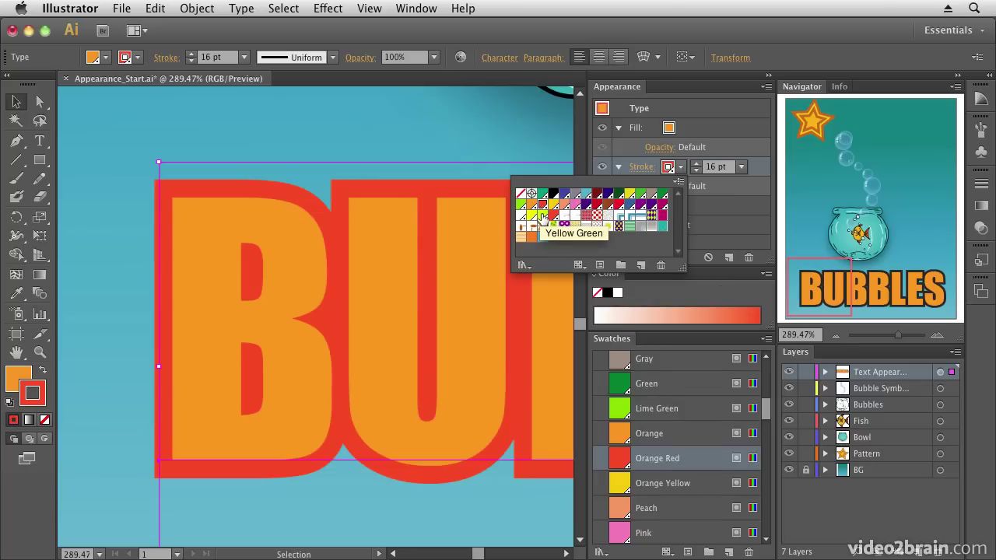
left_click(764, 278)
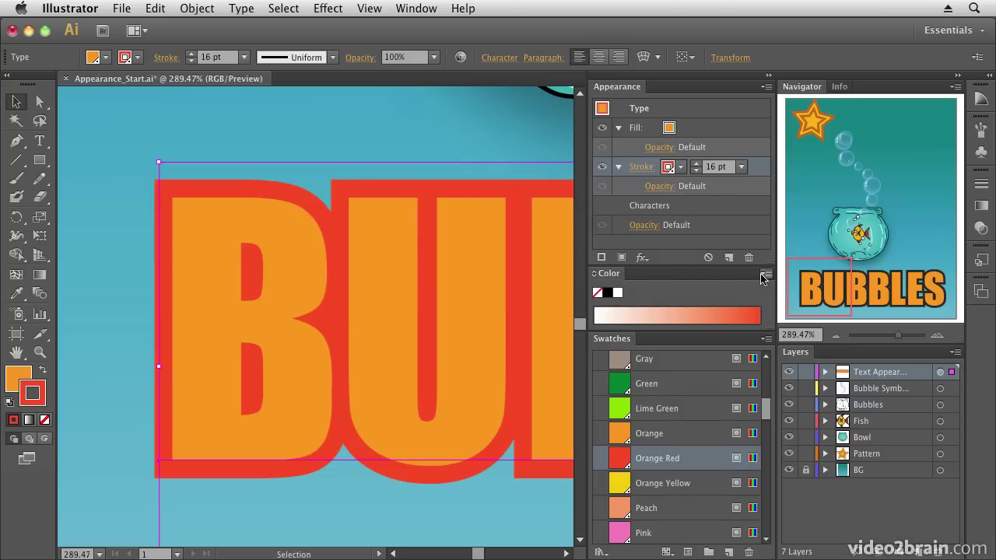
left_click(765, 276)
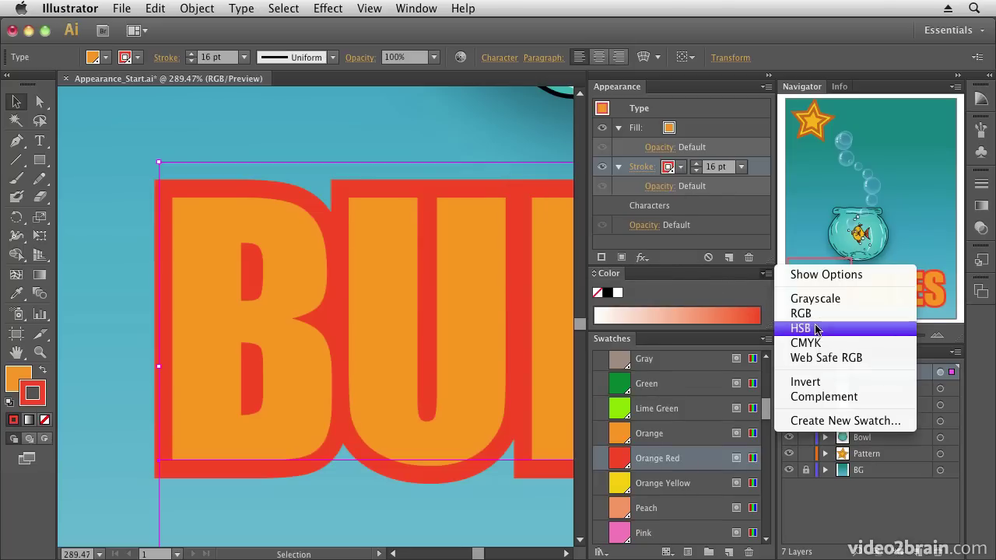
left_click(808, 330)
left_click(767, 277)
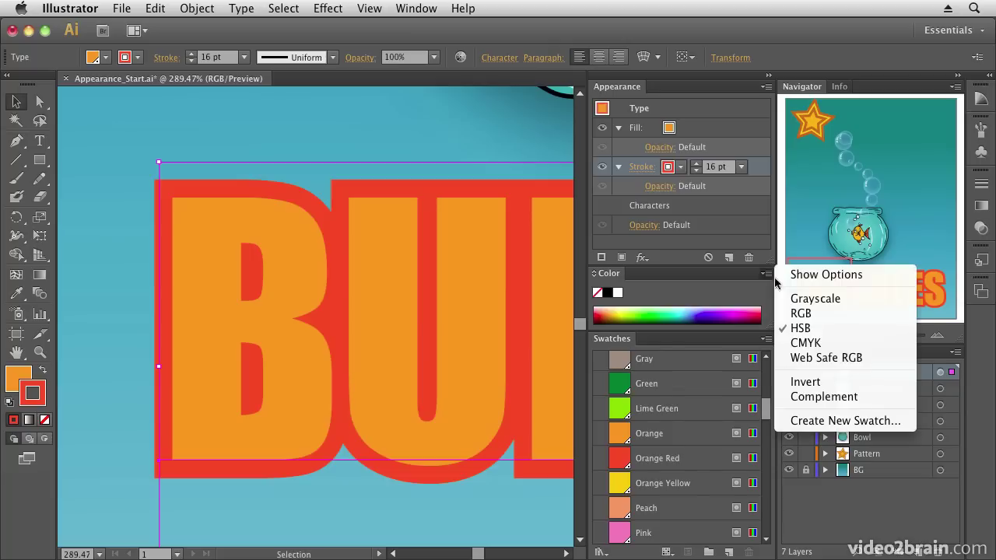
left_click(810, 276)
left_click_drag(726, 352, 704, 355)
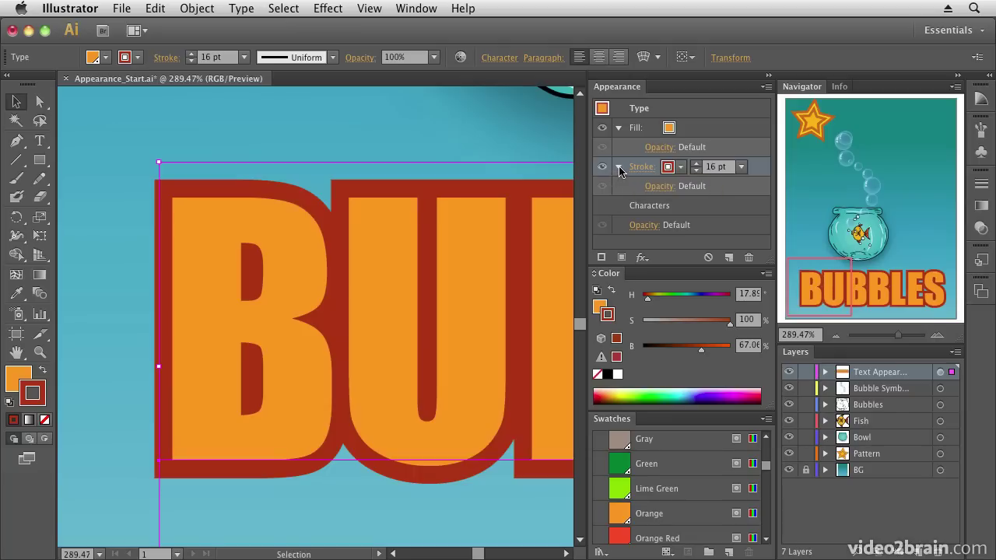
left_click(657, 187)
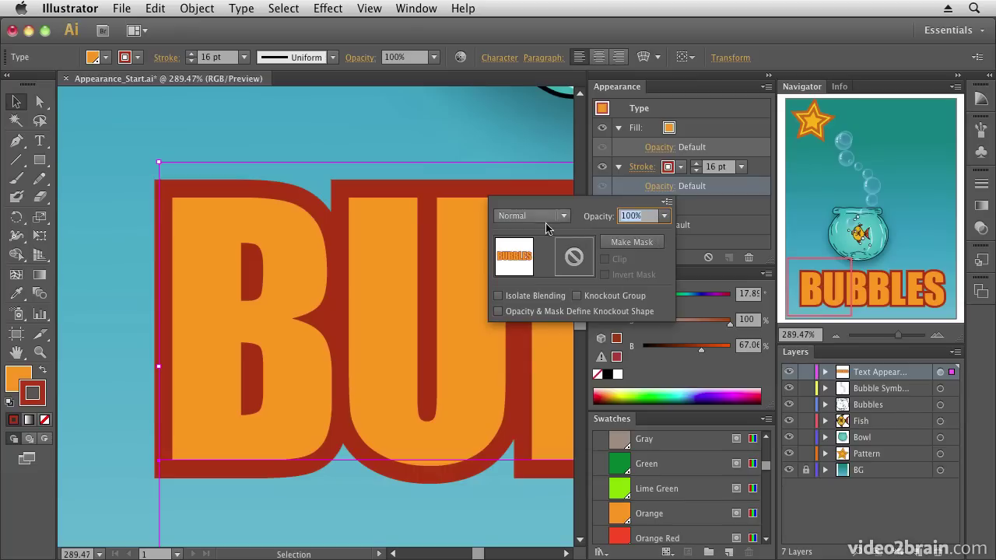
left_click(665, 216)
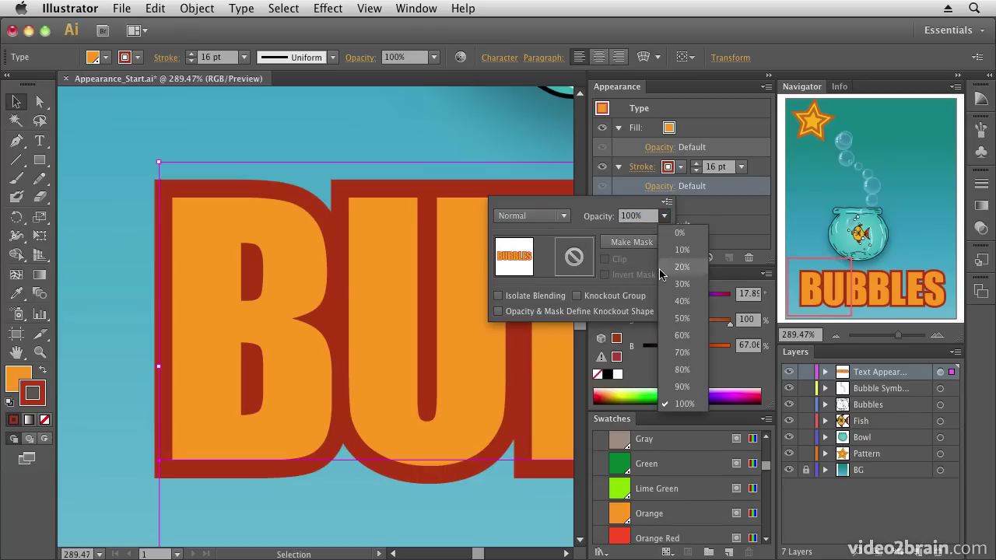
left_click(683, 369)
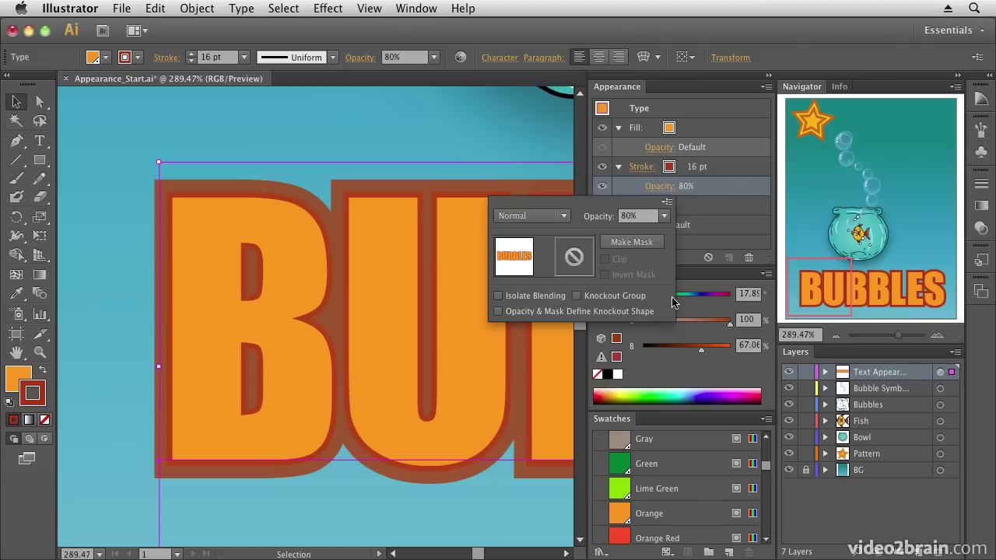
left_click(665, 215)
left_click(685, 404)
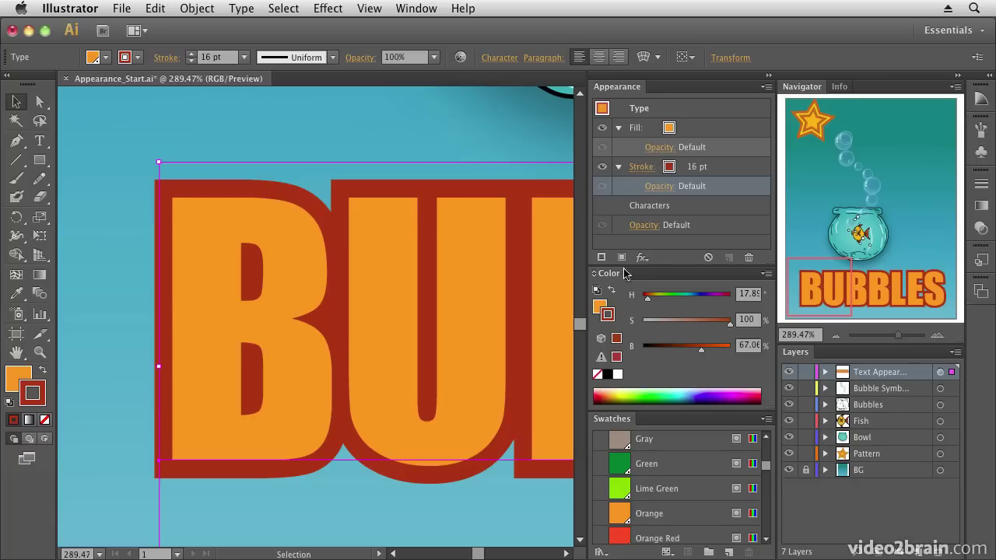
Add a second stroke to the title, set it to 5 pt and Orange Yellow.
left_click(600, 257)
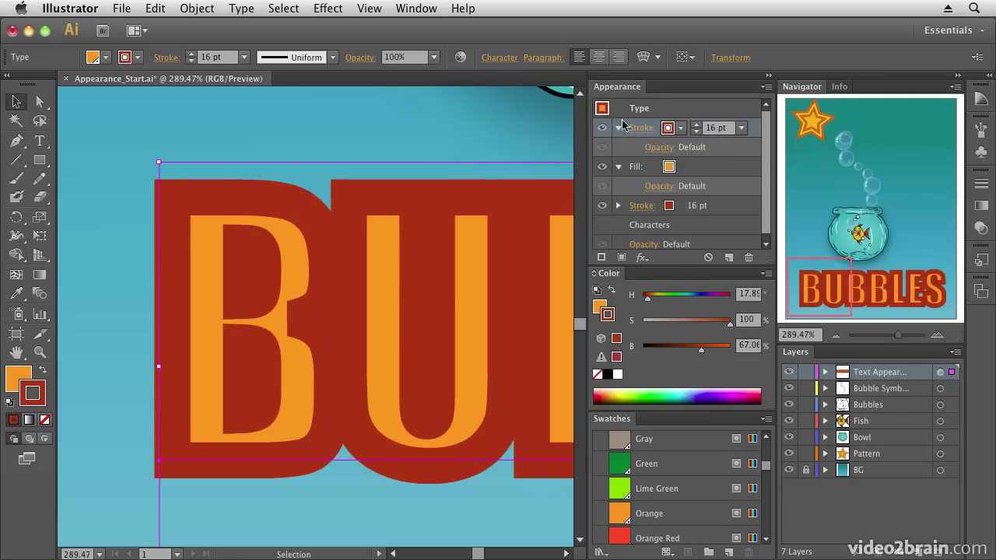
left_click(696, 131)
left_click(696, 131)
left_click(696, 131)
left_click(696, 132)
left_click(696, 132)
left_click(696, 131)
left_click(696, 131)
left_click(696, 131)
left_click(695, 132)
left_click(696, 131)
left_click(696, 131)
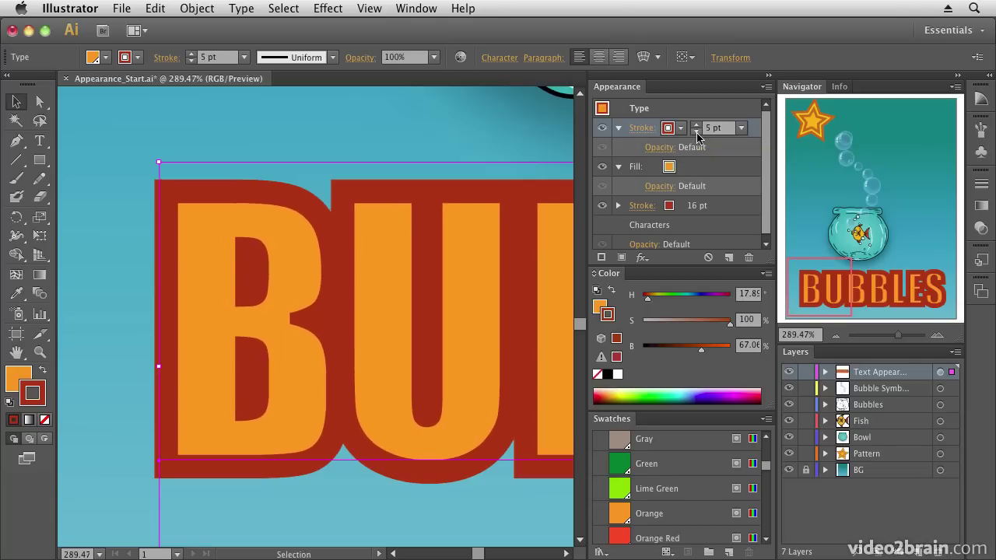
left_click(668, 127)
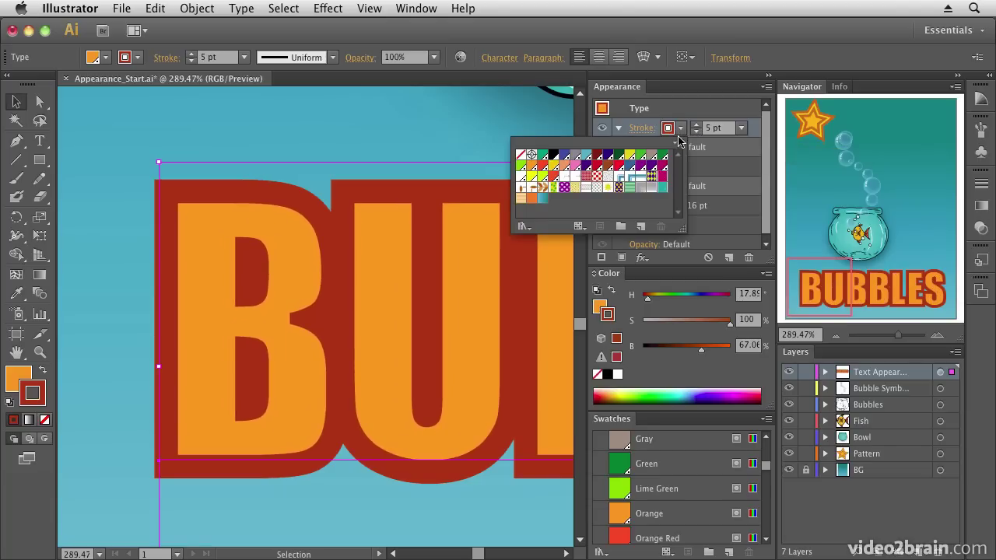
left_click(552, 166)
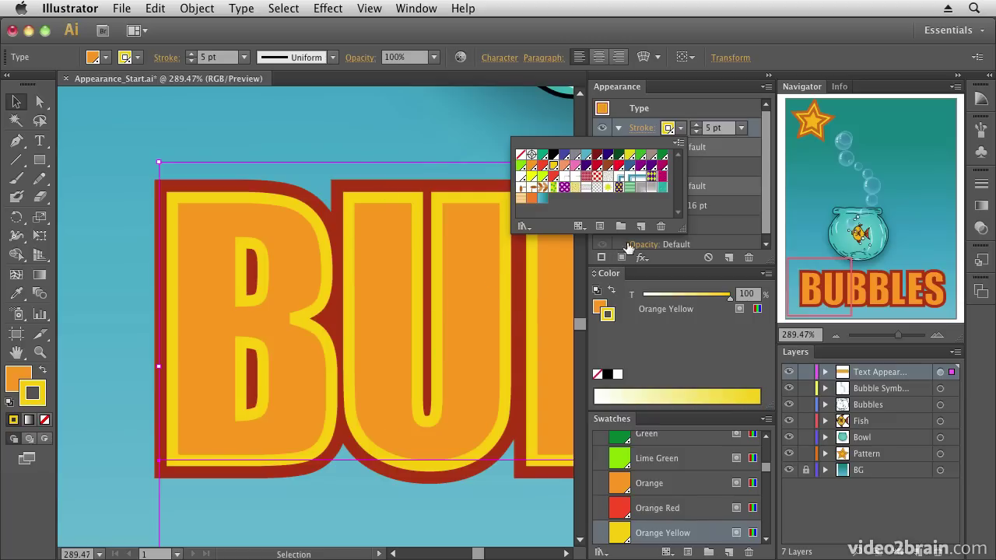
left_click(710, 227)
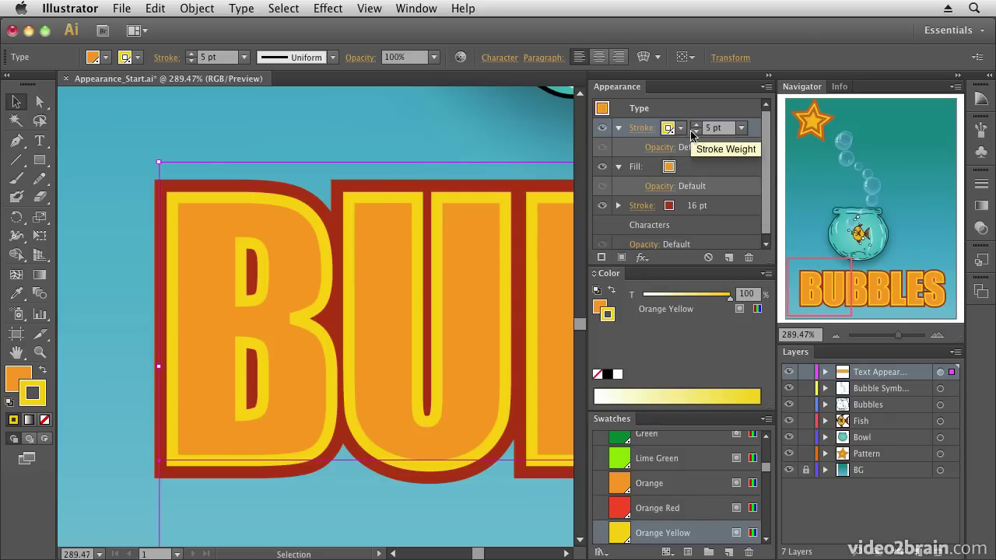
Move the yellow stroke below the fill, raise it to 6 pt, and collapse the rows.
mouse_move(753, 132)
left_mouse_down()
mouse_move(749, 185)
mouse_move(734, 180)
mouse_move(730, 206)
left_mouse_up()
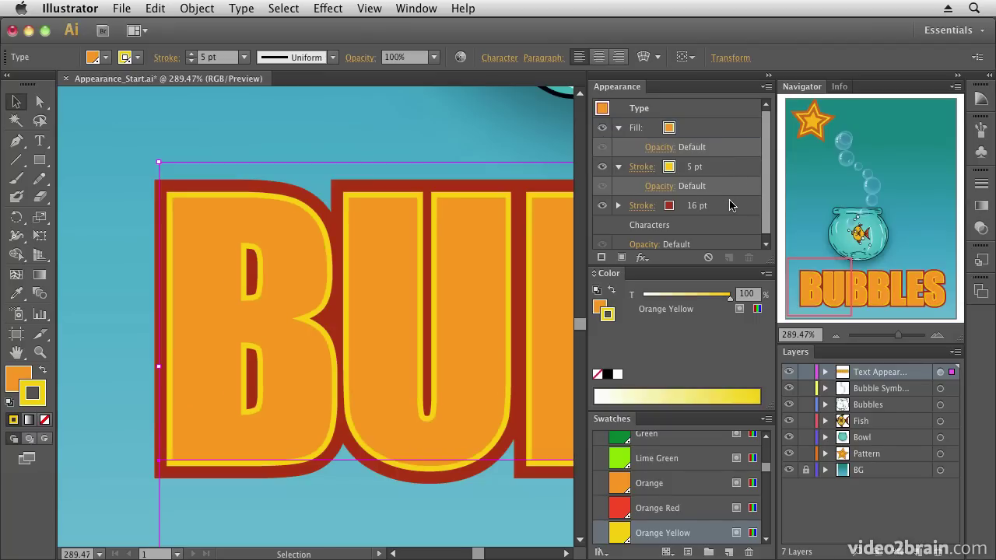
left_click(688, 169)
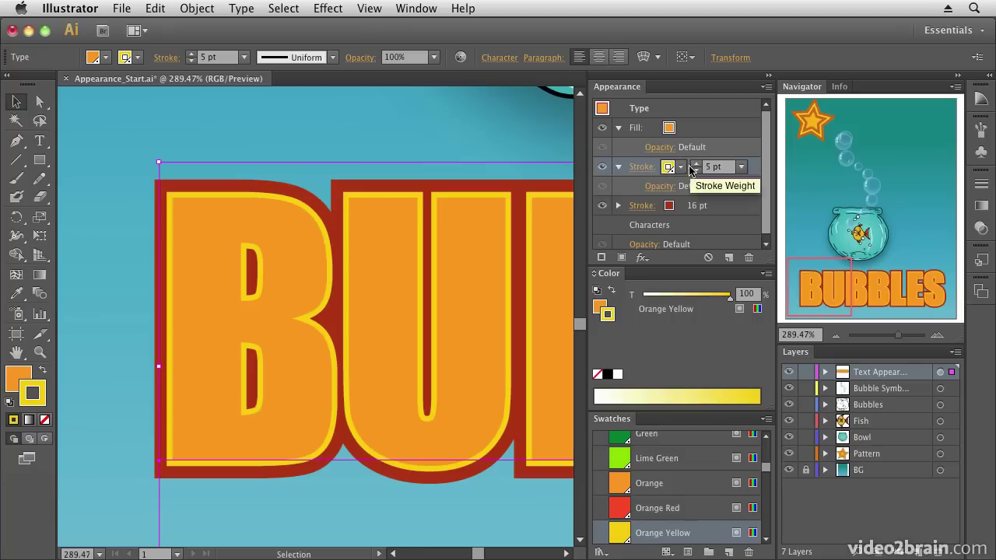
left_click(695, 164)
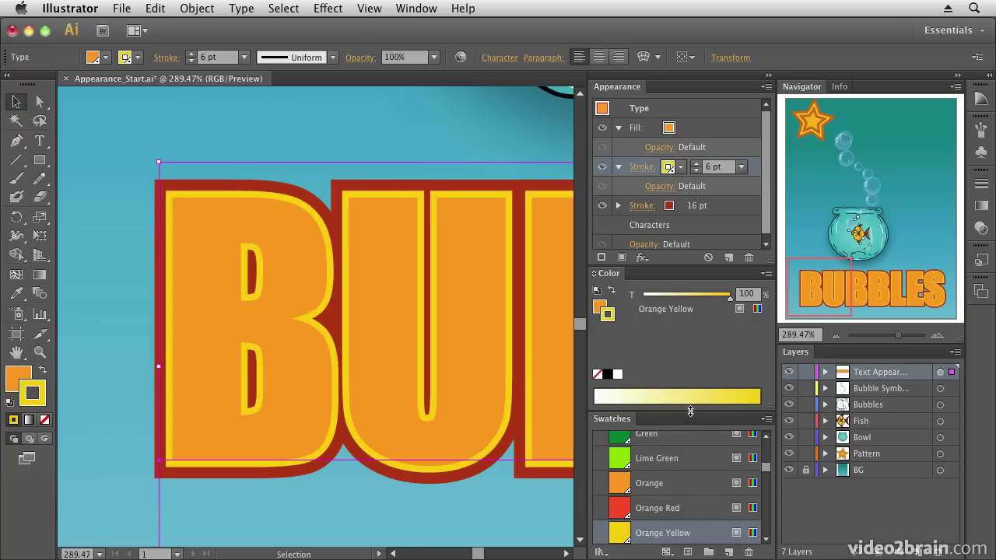
left_click(618, 129)
left_click(617, 148)
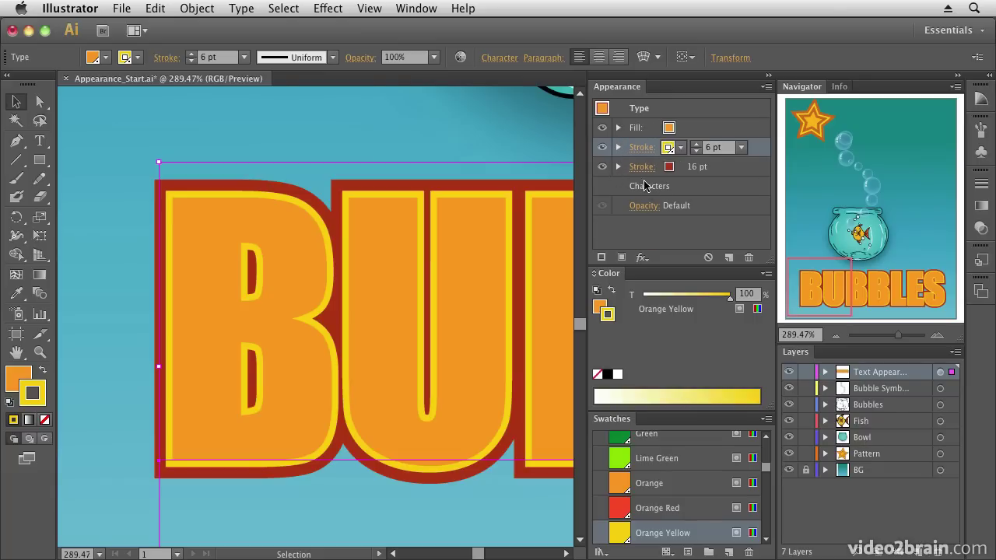
left_click(815, 336)
type("100")
key("Return")
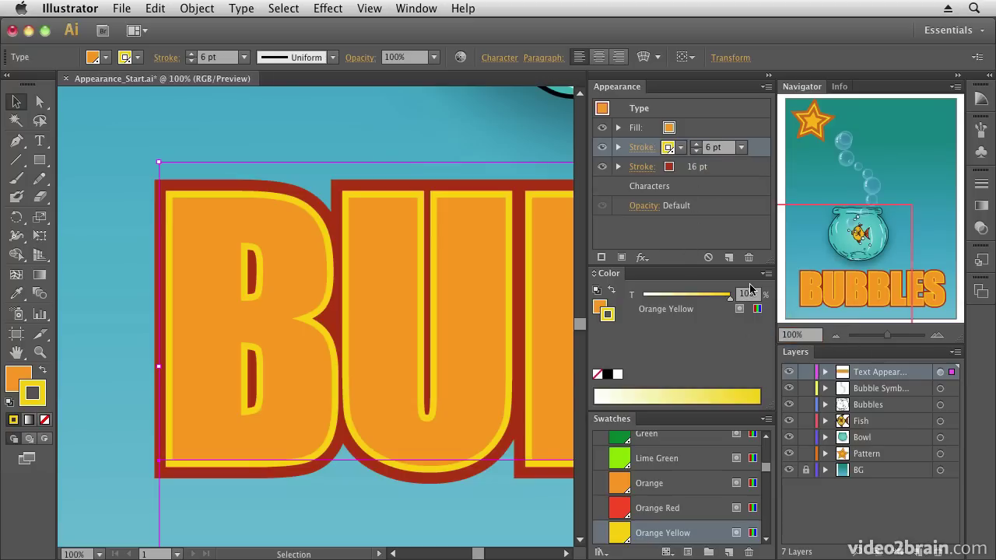
left_click_drag(433, 179, 312, 287)
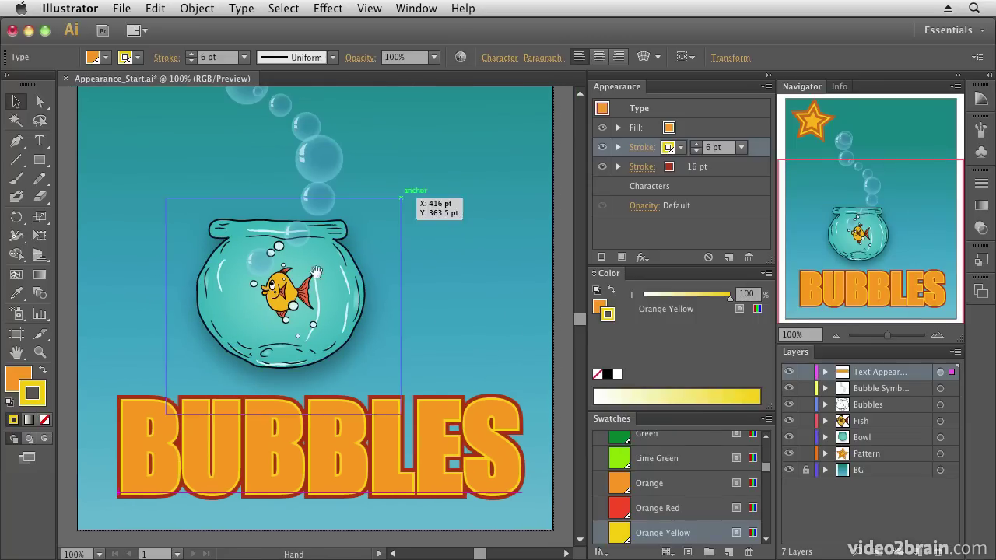
left_click(328, 9)
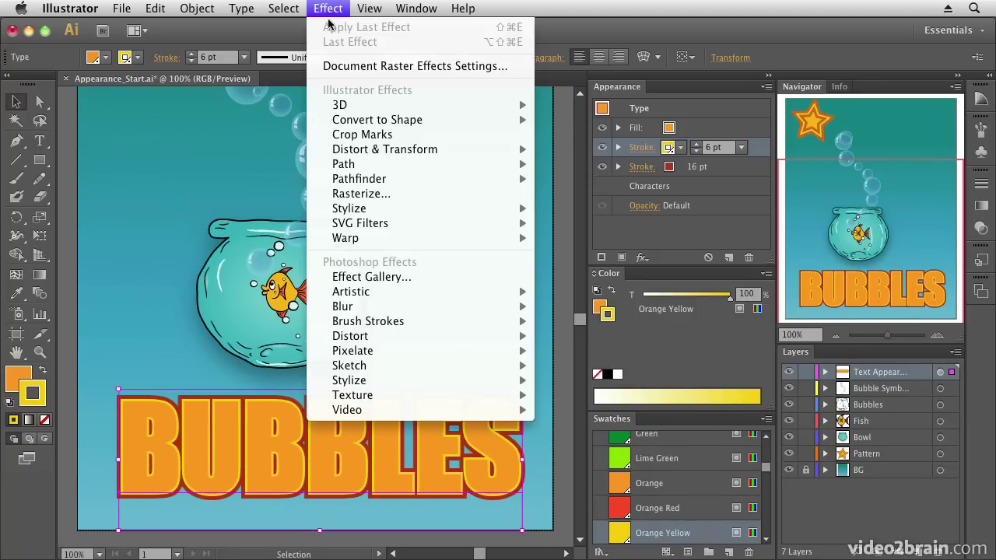
mouse_move(342, 238)
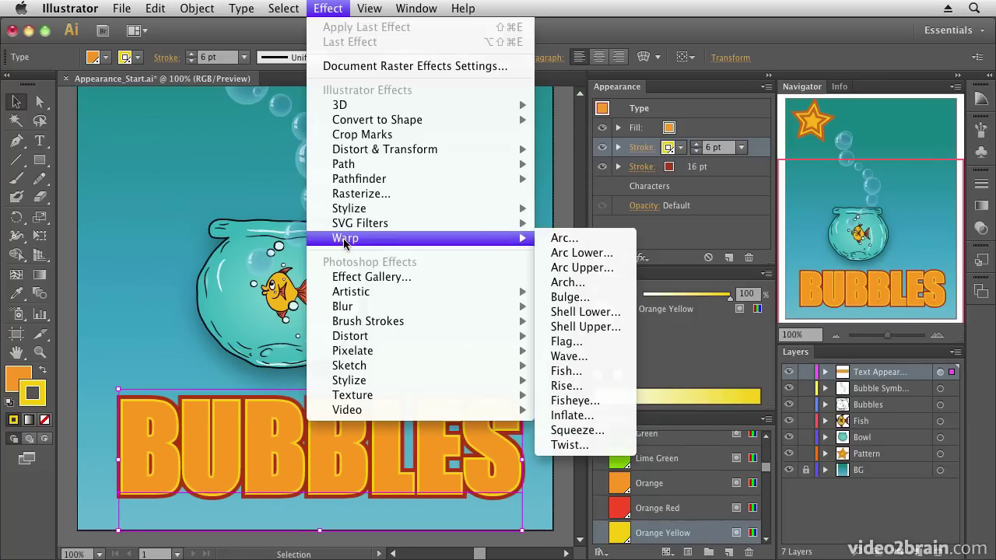
left_click(574, 238)
left_click_drag(460, 289, 793, 294)
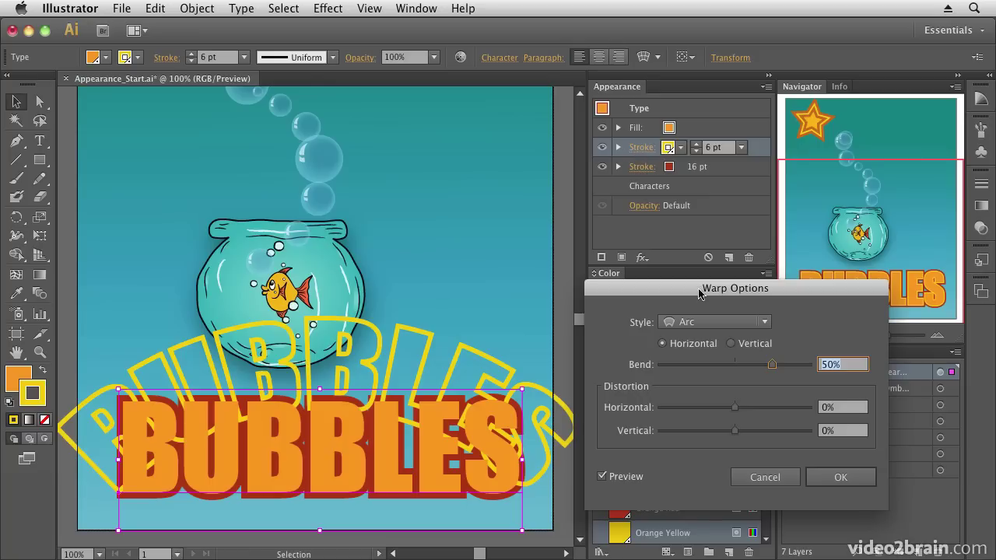
mouse_move(735, 408)
left_mouse_down()
mouse_move(745, 412)
mouse_move(736, 411)
left_mouse_up()
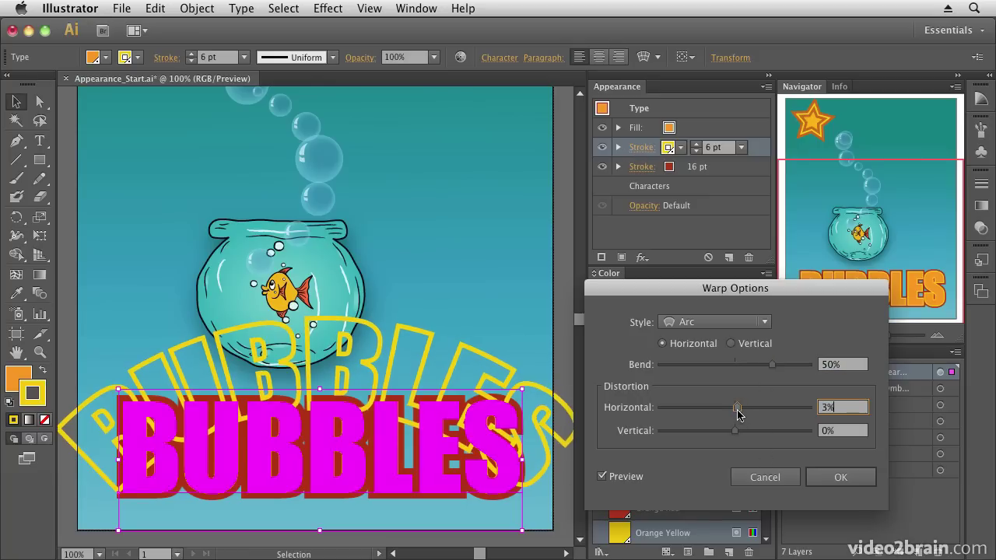
left_click(765, 480)
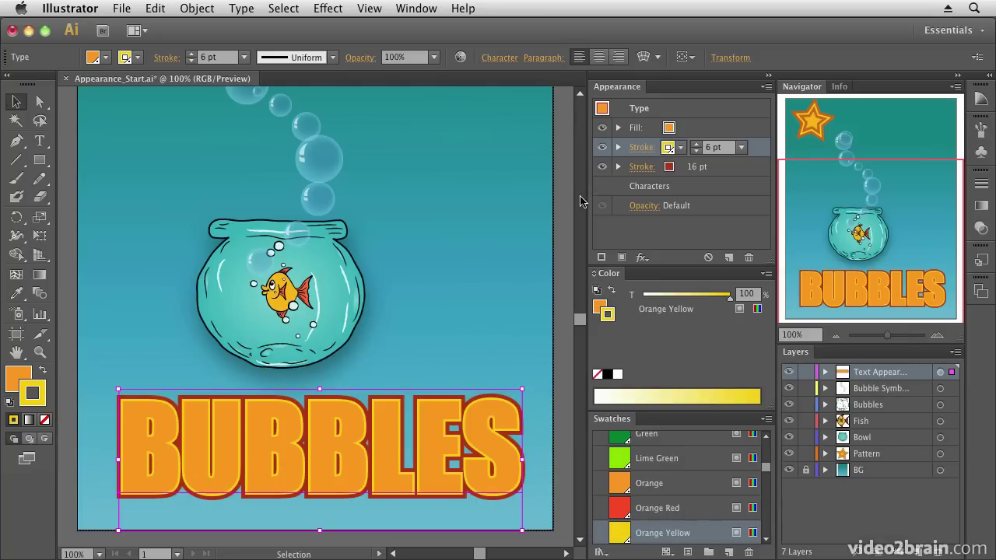
left_click(658, 108)
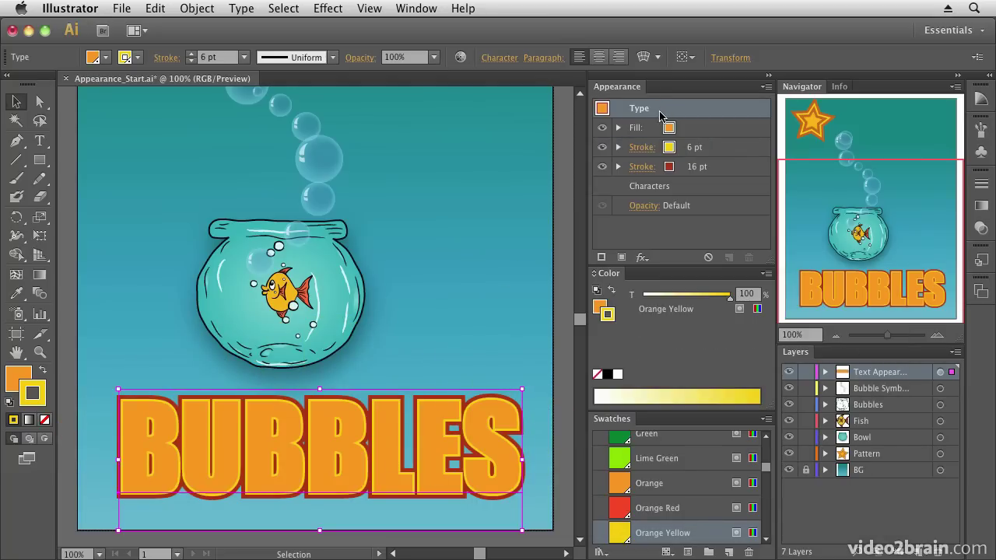
Apply an Effect > Warp with Fish style: Bend 35%, Horizontal -2%, Vertical 7%.
left_click(337, 9)
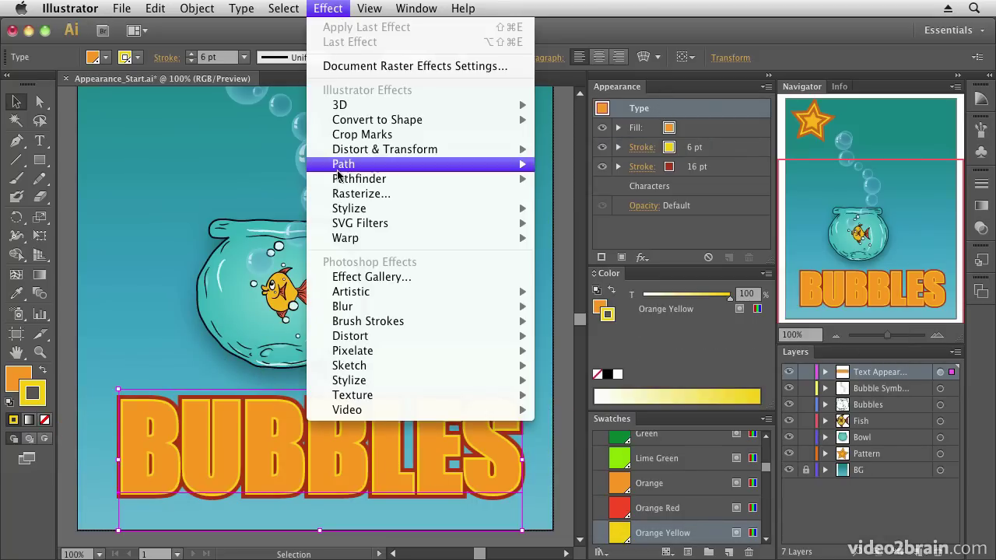
mouse_move(353, 240)
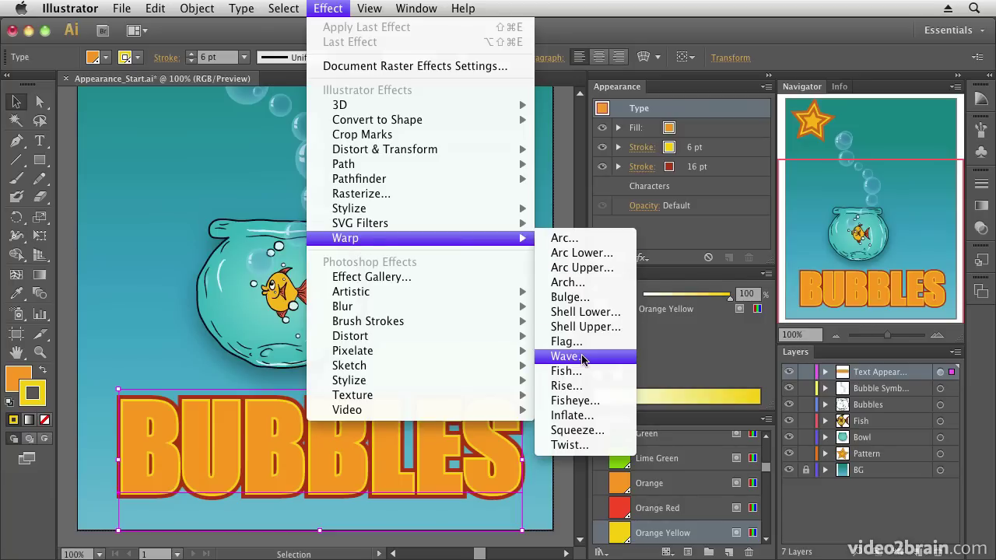
left_click(584, 238)
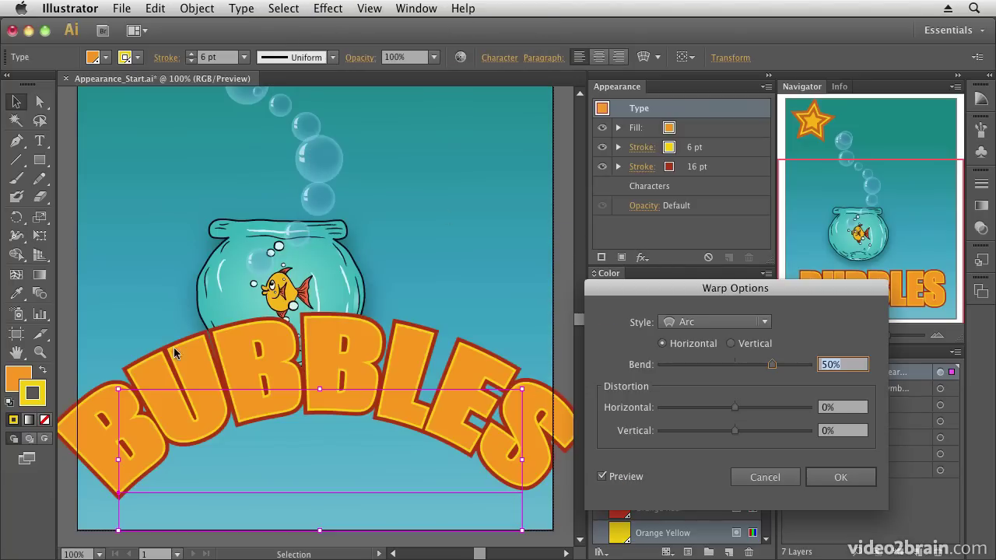
left_click(765, 322)
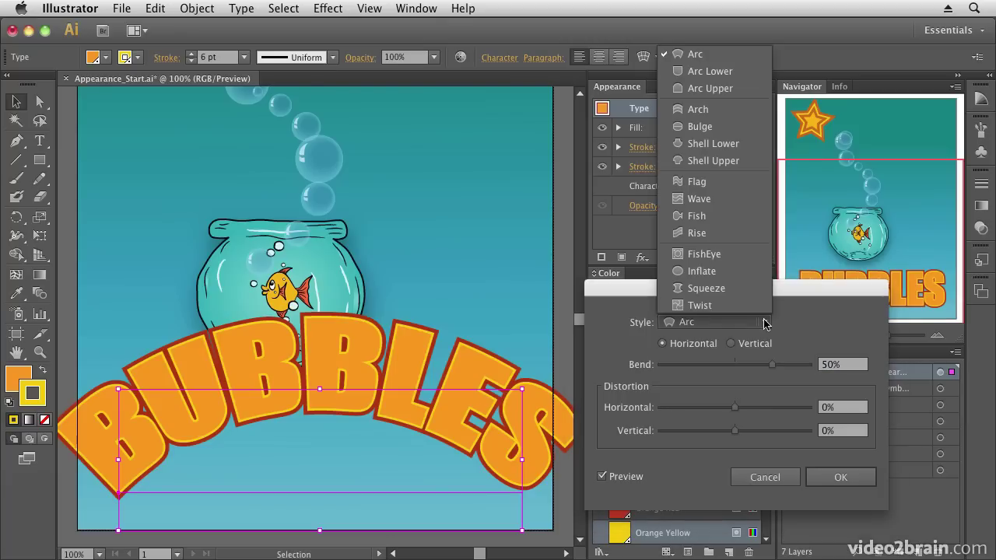
left_click(724, 218)
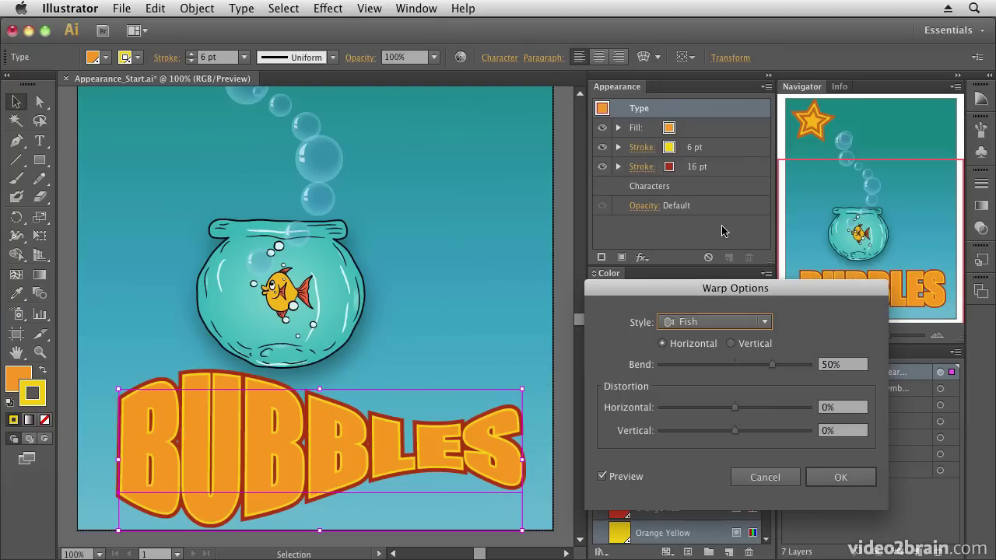
left_click_drag(770, 371, 763, 367)
left_click_drag(736, 407, 743, 449)
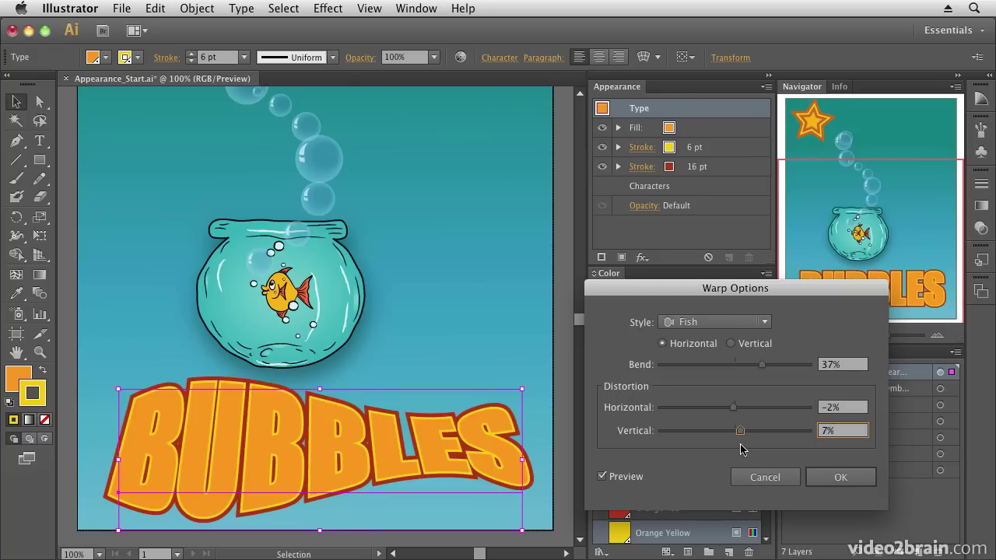
left_click_drag(762, 365, 759, 379)
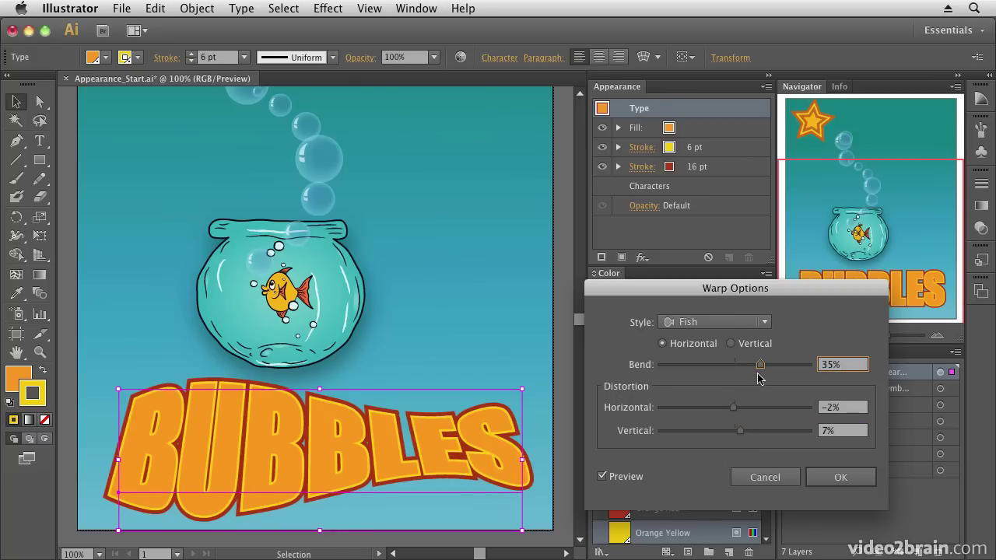
left_click(841, 477)
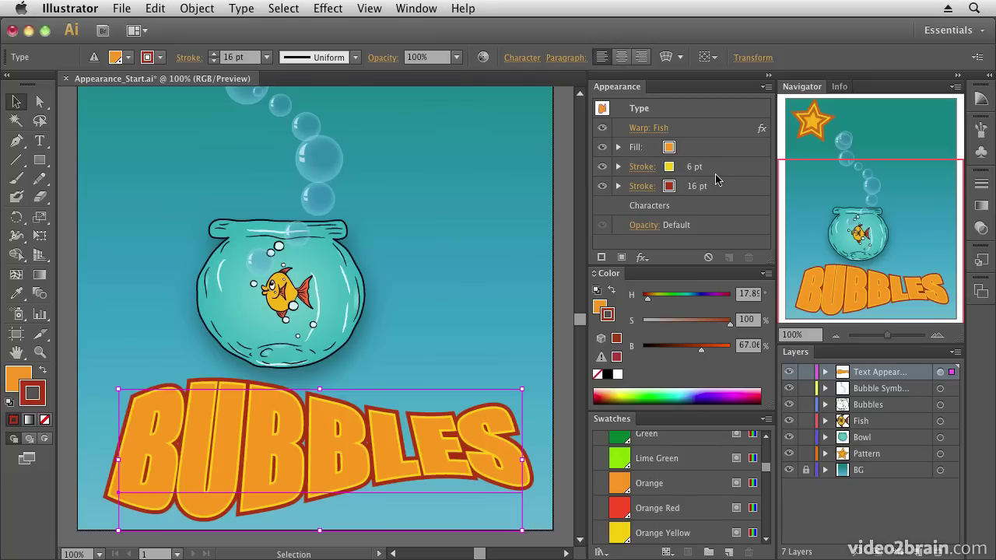
left_click(712, 170)
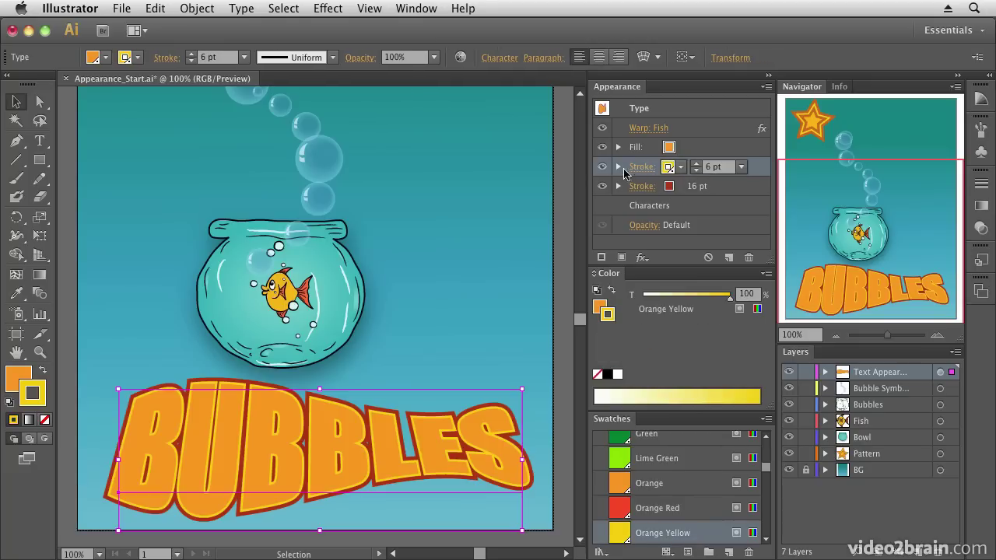
Apply Roughen to the yellow 6 pt BUBBLES stroke with Size 2%, Detail 5 and Smooth points.
left_click(330, 8)
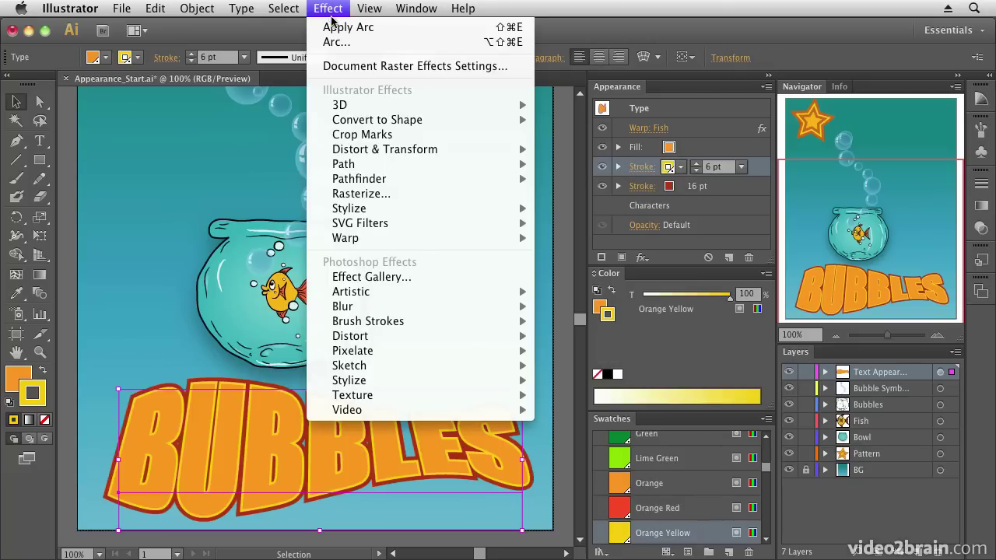
mouse_move(350, 181)
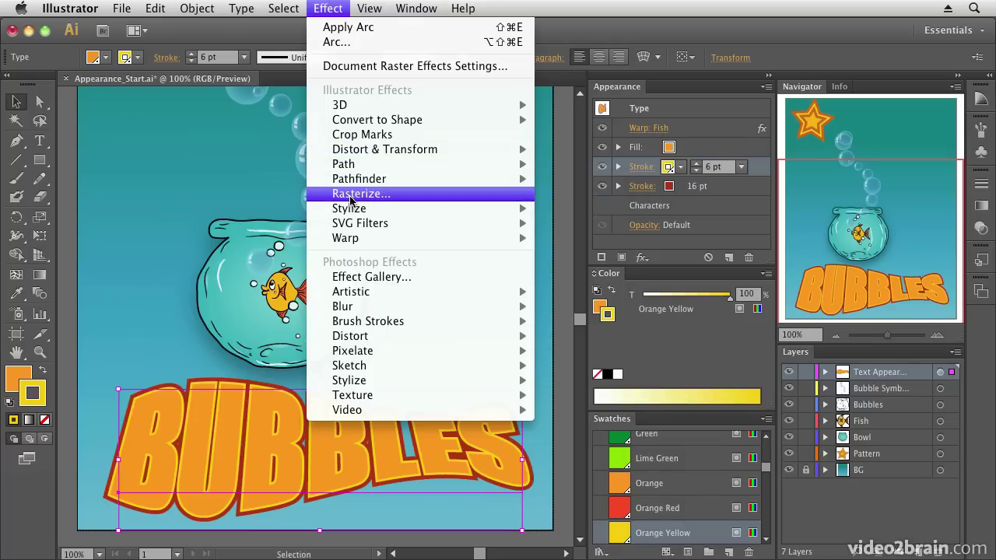
mouse_move(349, 213)
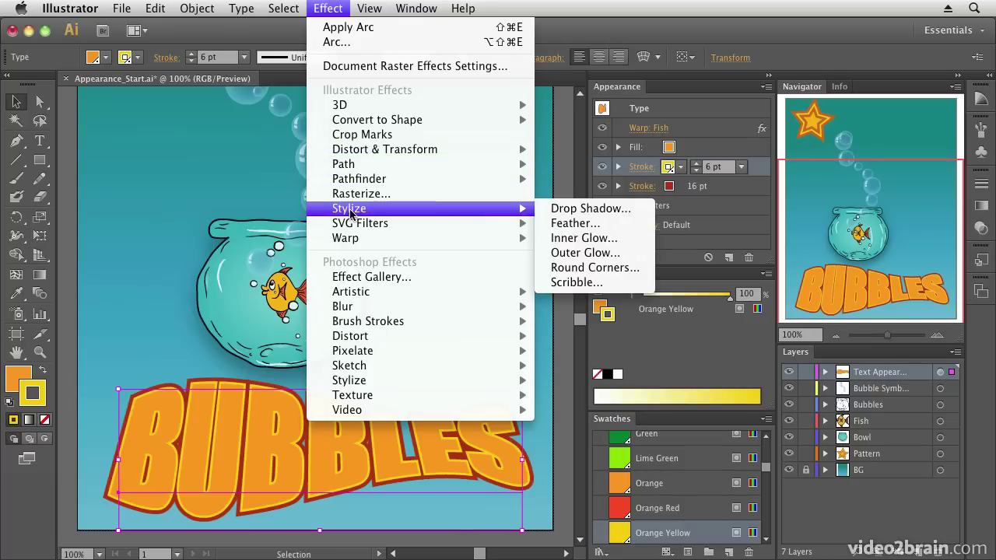
mouse_move(366, 151)
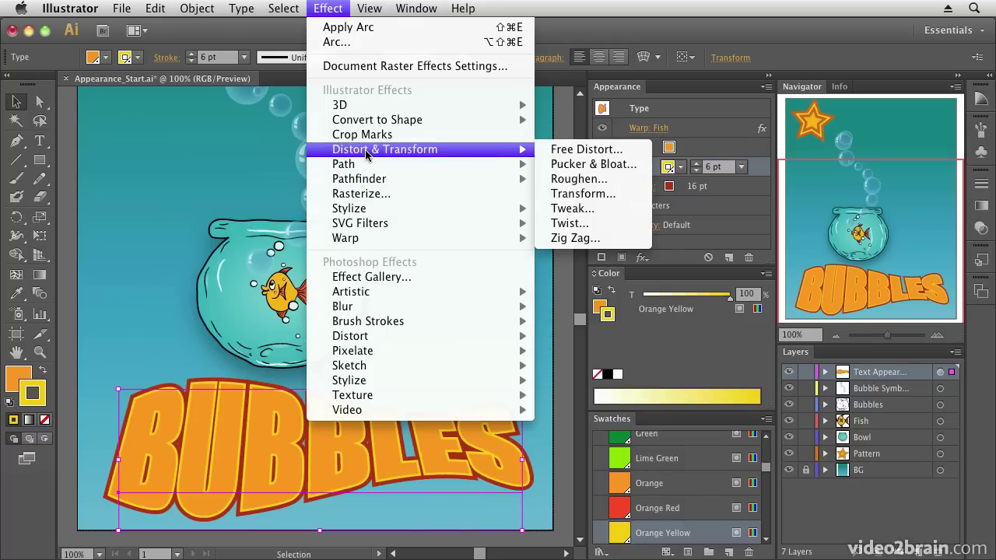
left_click(604, 184)
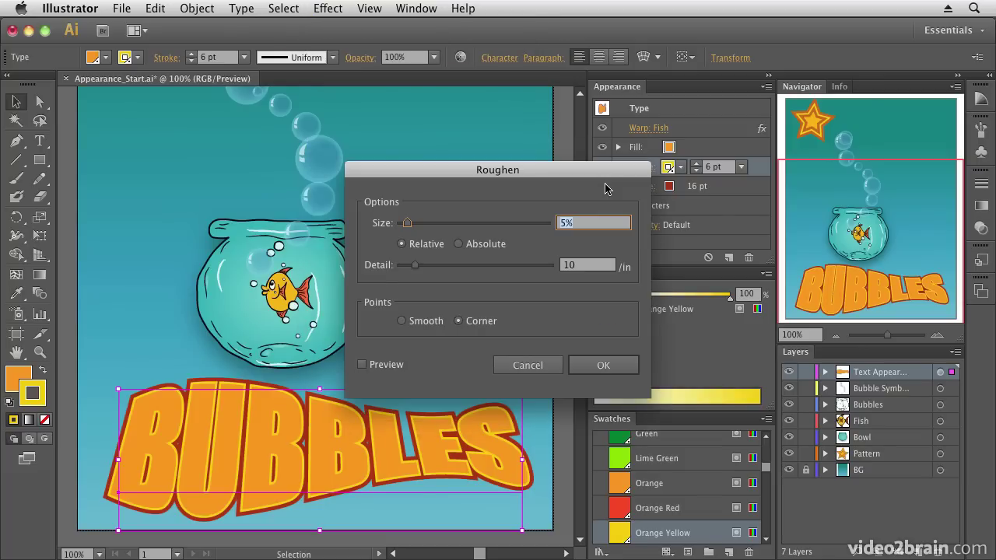
left_click(361, 365)
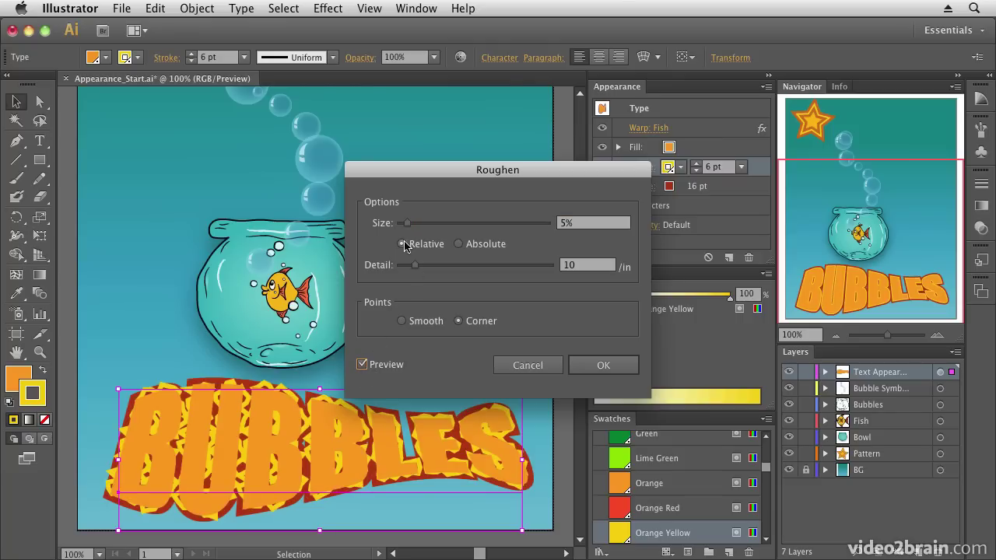
left_click_drag(407, 225, 402, 228)
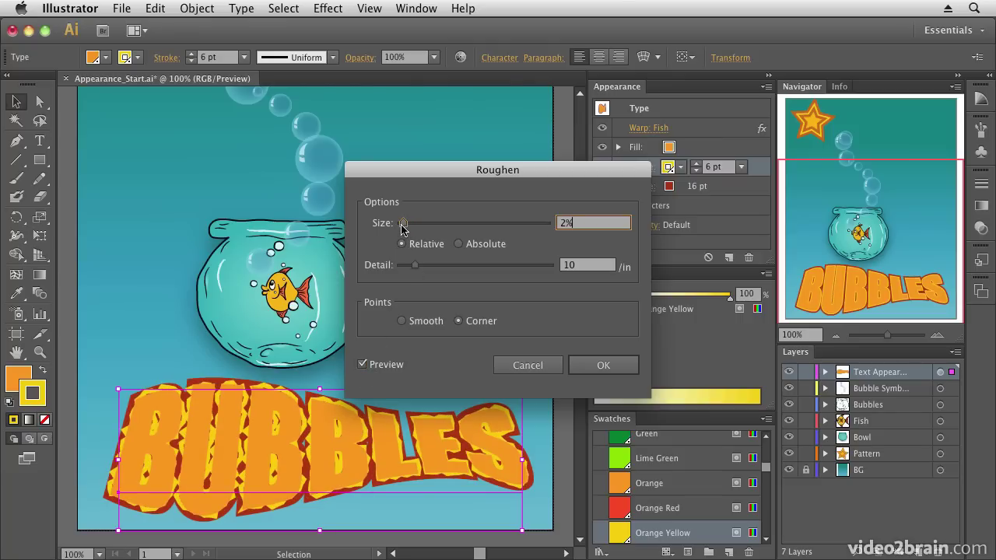
left_click_drag(415, 267, 410, 273)
left_click(402, 321)
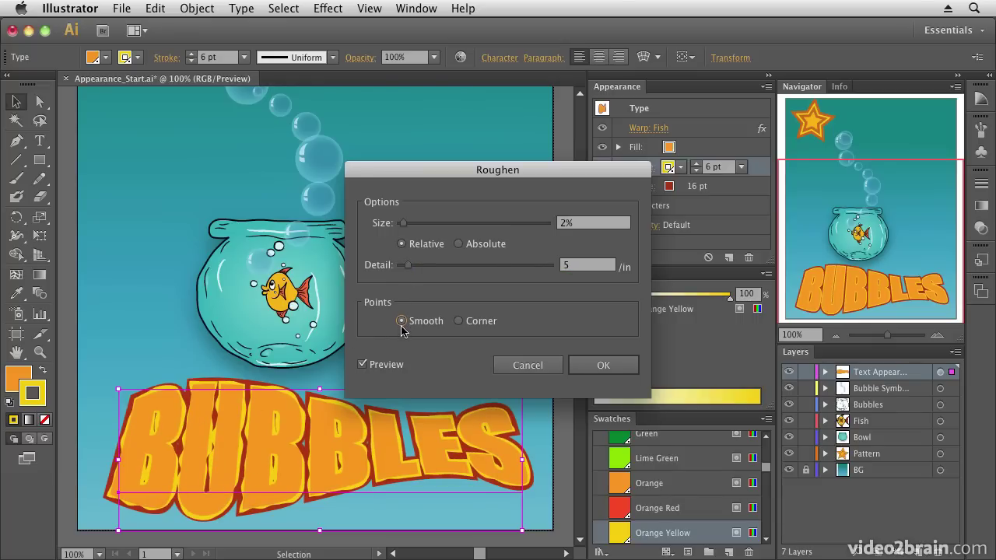
left_click(604, 367)
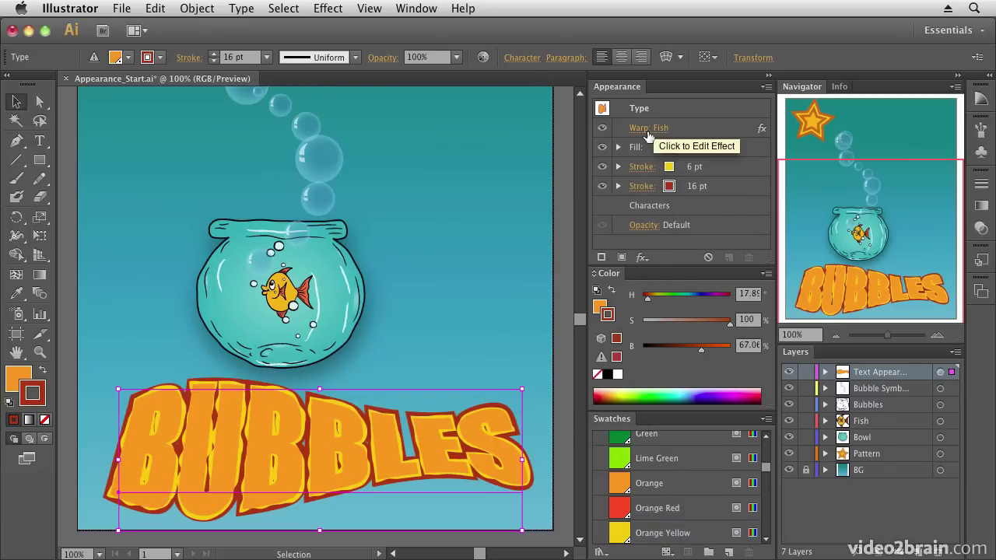
Move the Roughen effect from the yellow 6 pt stroke onto the red 16 pt stroke.
left_click(619, 166)
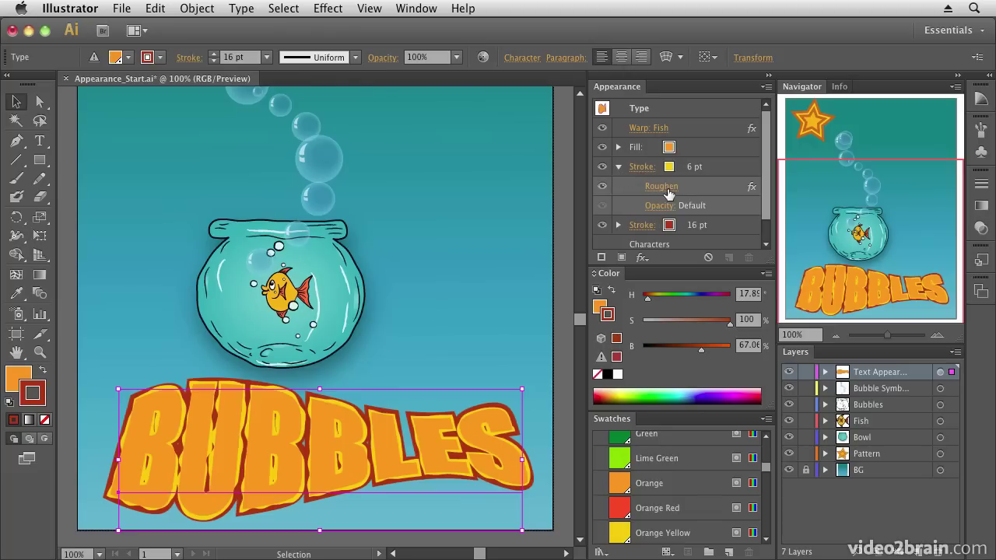
left_click(602, 188)
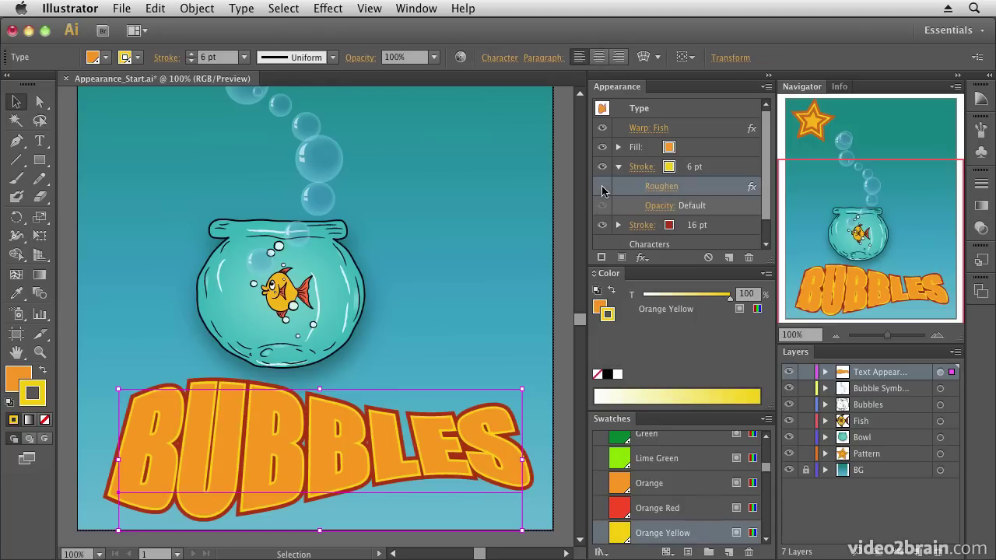
left_click(602, 188)
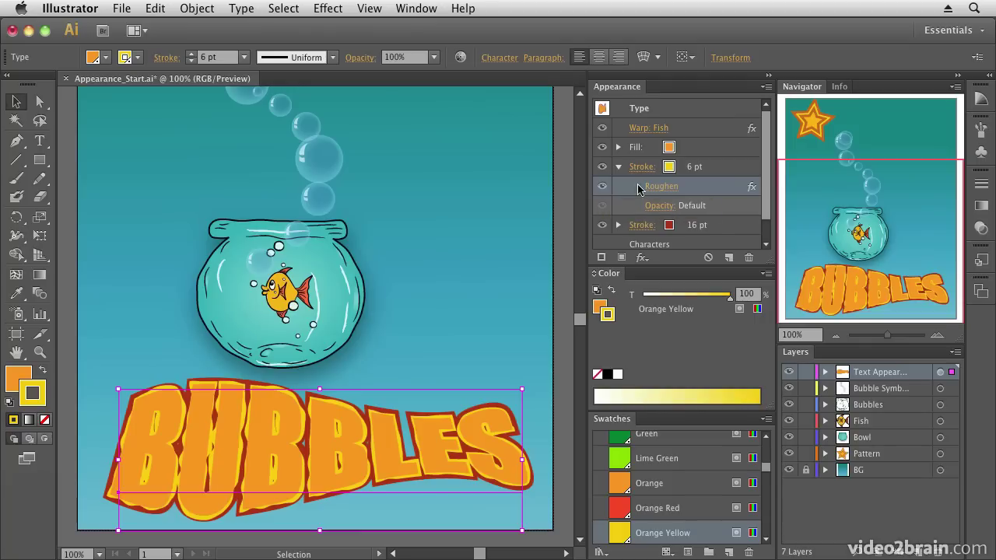
left_click_drag(708, 189, 700, 231)
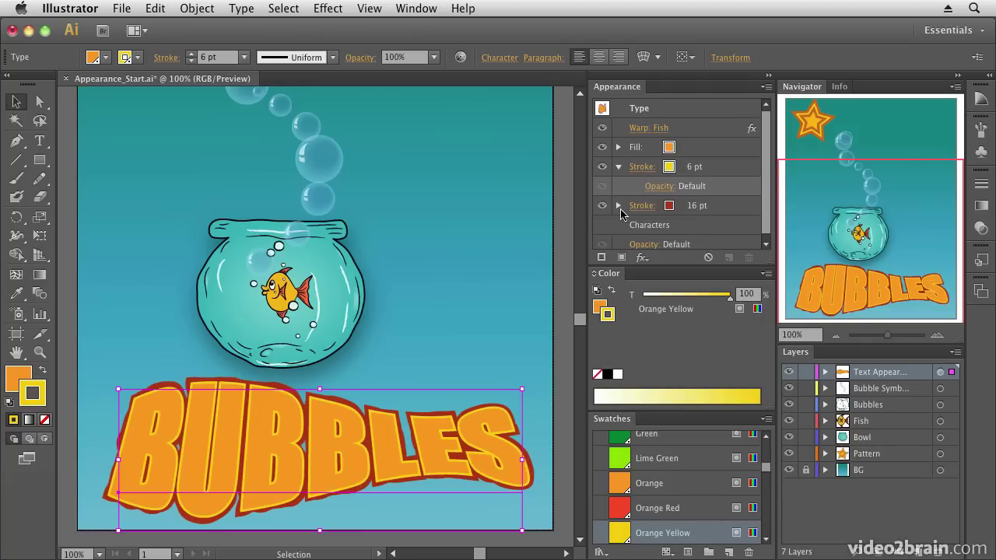
Retune the red stroke's Roughen to 4% size and detail 6.
left_click(618, 207)
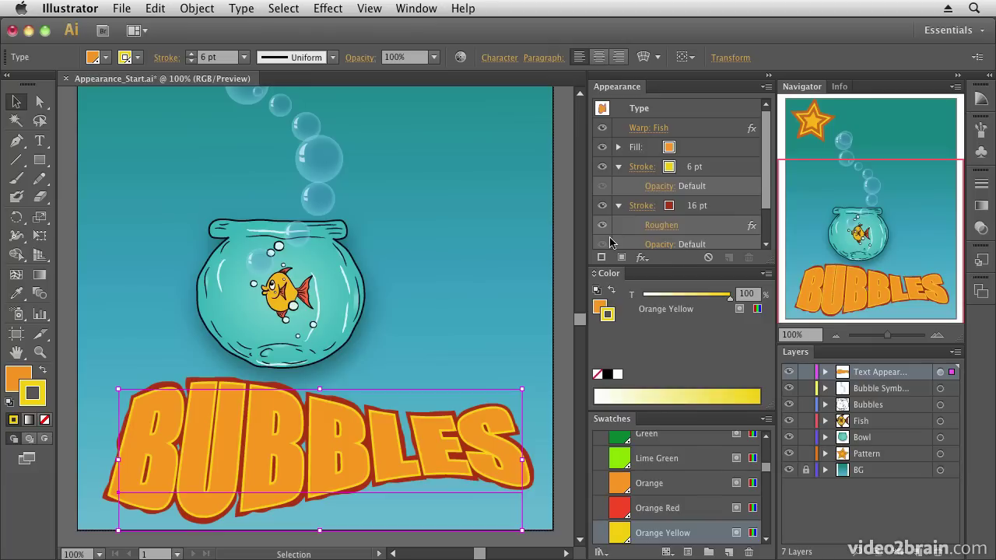
left_click(665, 226)
left_click(362, 364)
left_click_drag(407, 266, 411, 270)
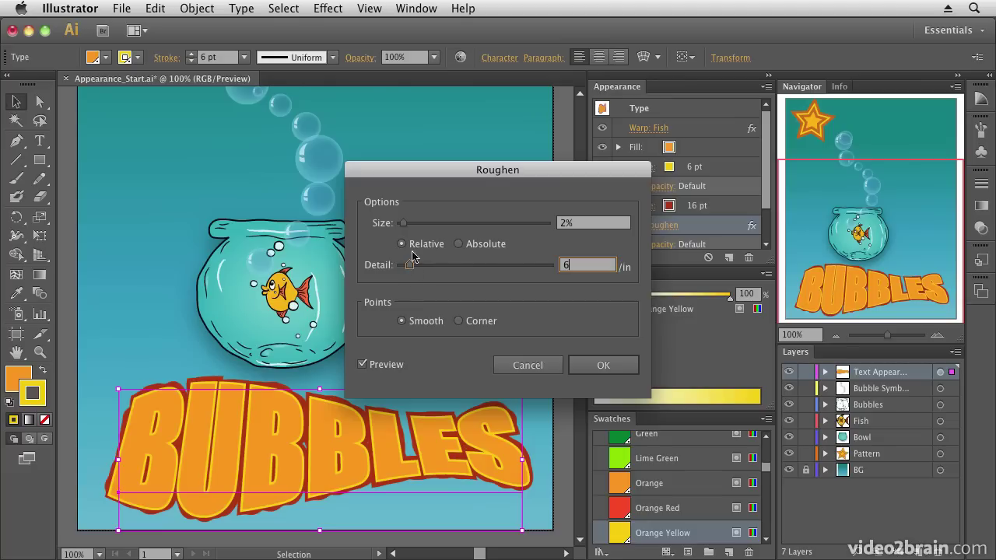
left_click_drag(405, 226, 407, 224)
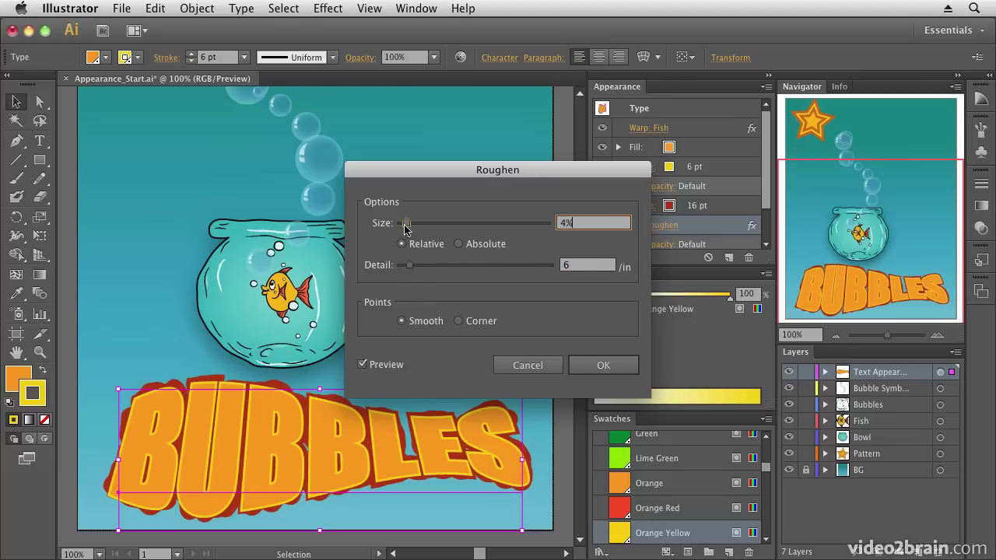
left_click(603, 366)
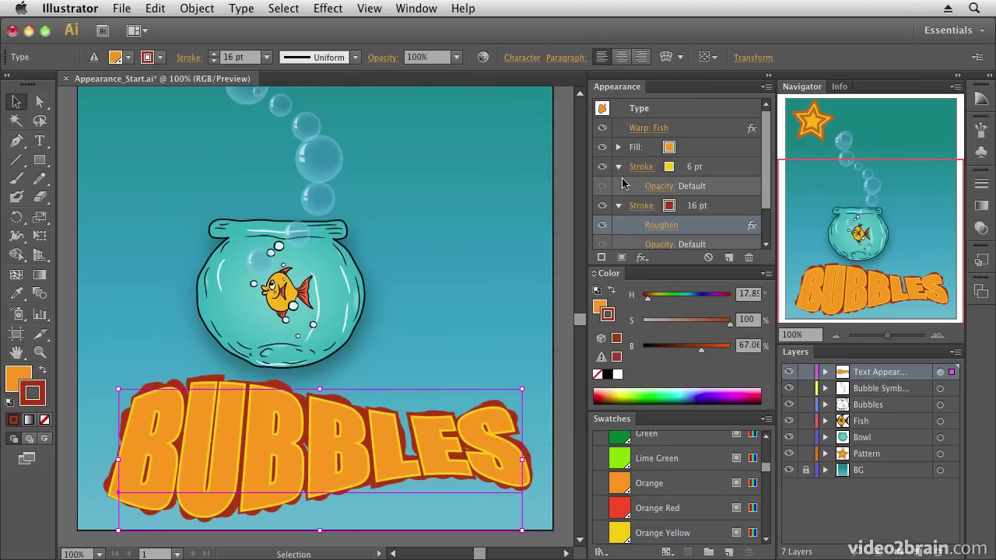
left_click(619, 206)
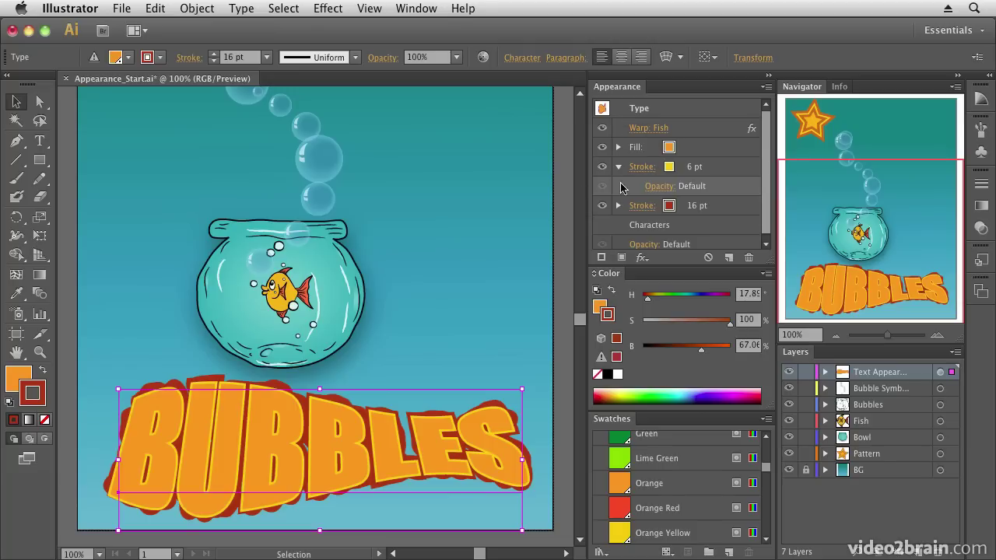
Increase the title's Fish warp bend to 37%.
left_click(619, 167)
left_click(653, 129)
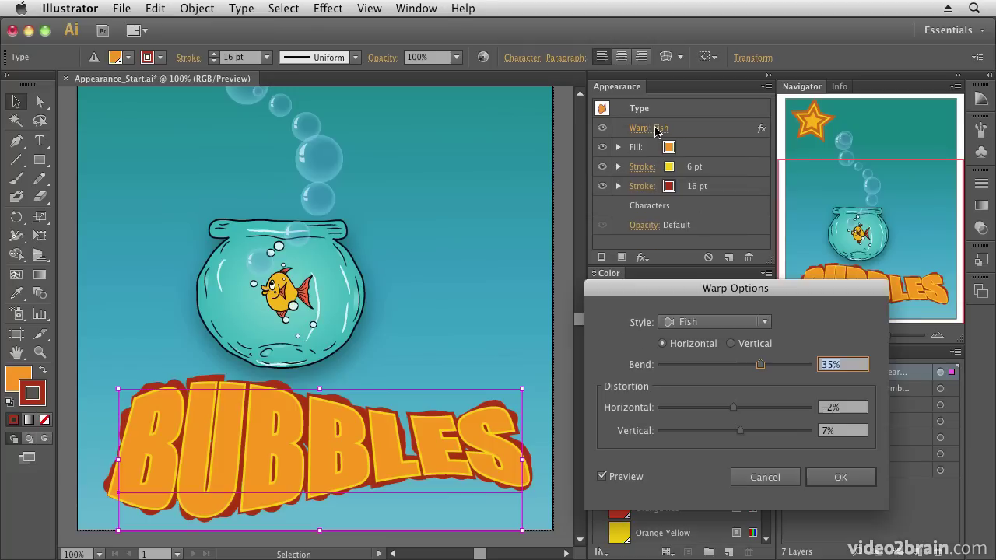
left_click_drag(760, 366, 765, 369)
left_click(840, 477)
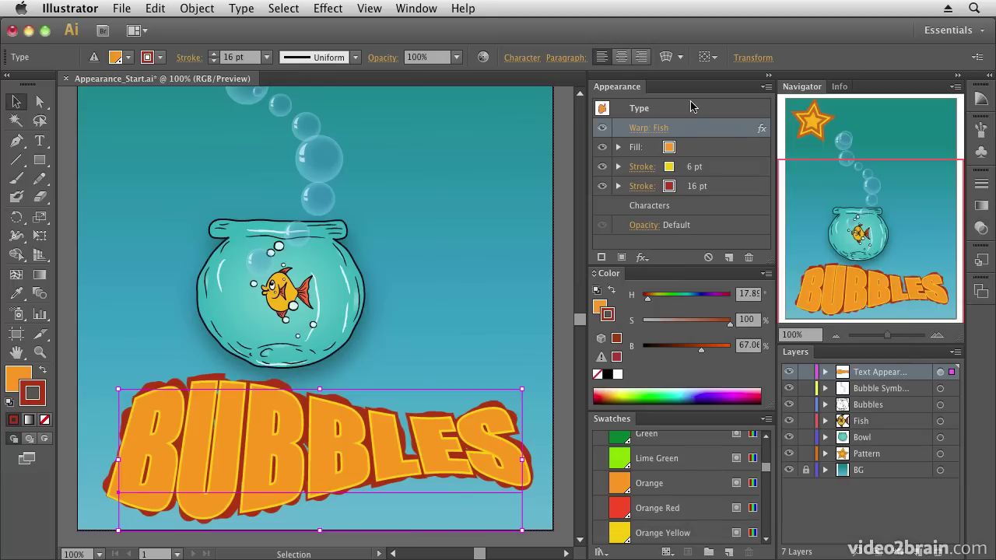
Retype the title's second and third B as G, making it read BUGGLES.
double_click(337, 451)
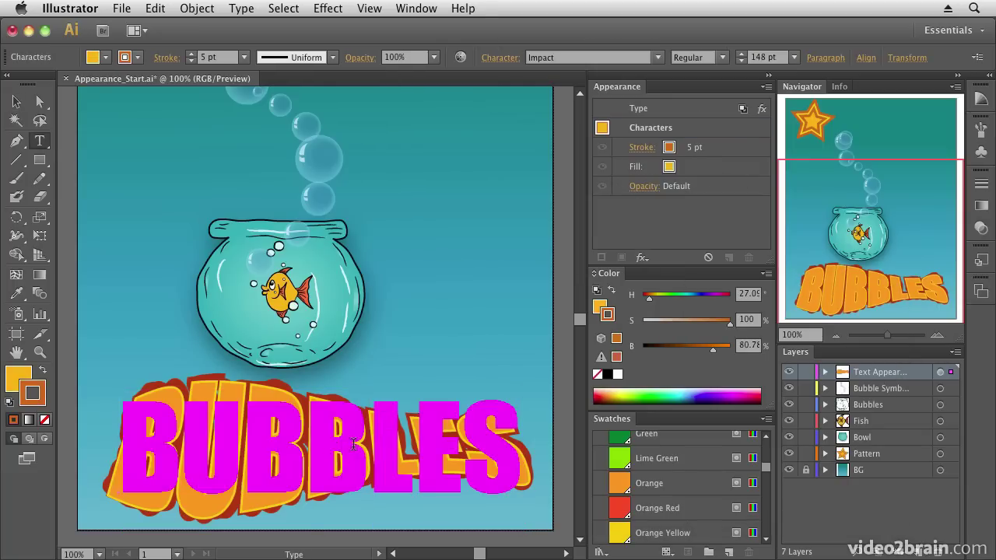
left_click_drag(349, 442, 320, 440)
type("G")
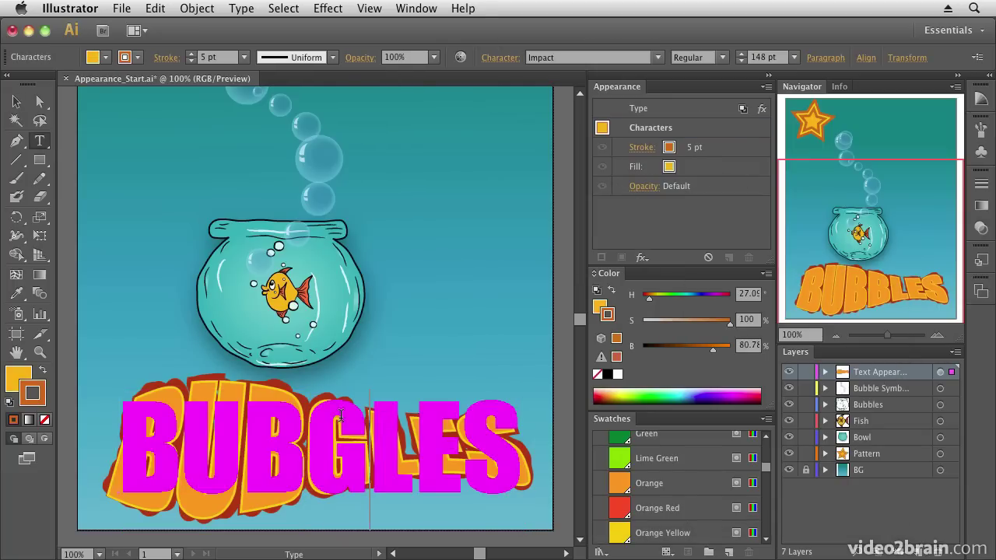
left_click(280, 440)
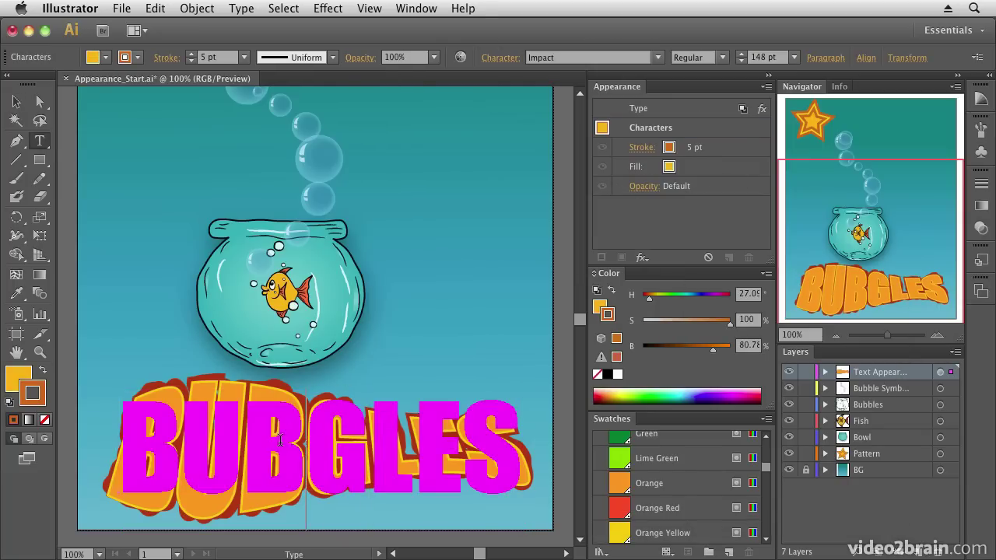
key("shift+Left")
type("G")
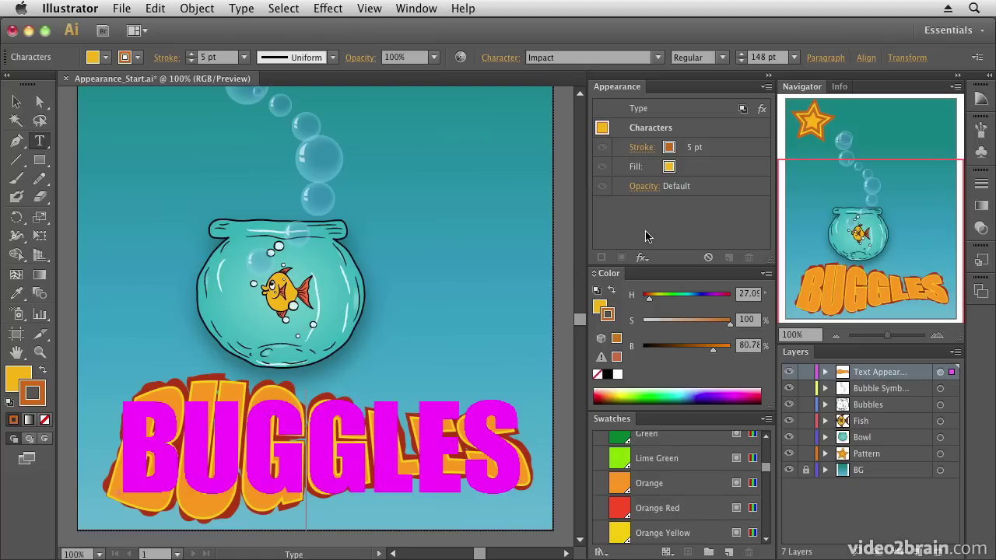
key("Escape")
left_click(414, 334)
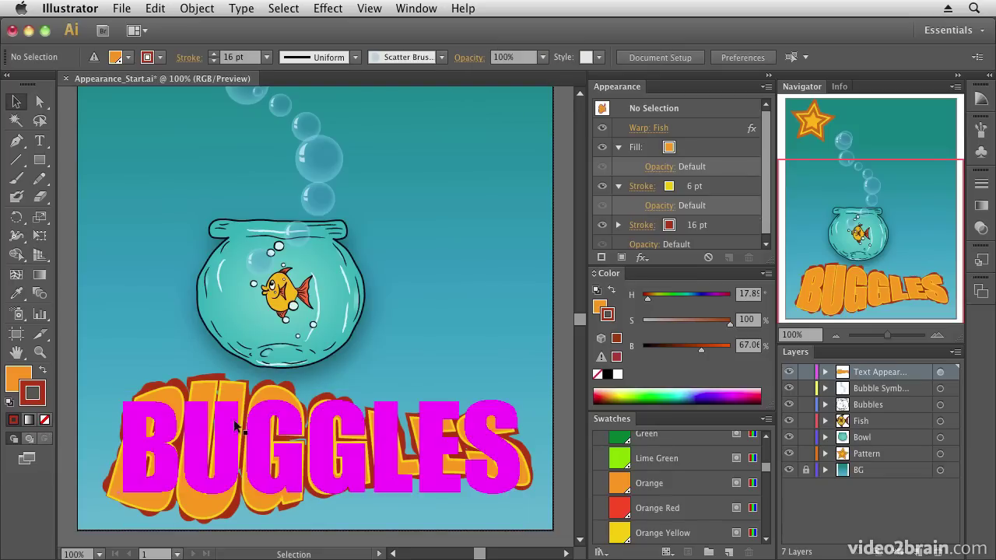
Undo the typing twice to restore the word BUBBLES.
left_click(155, 9)
left_click(159, 25)
left_click(156, 9)
left_click(157, 38)
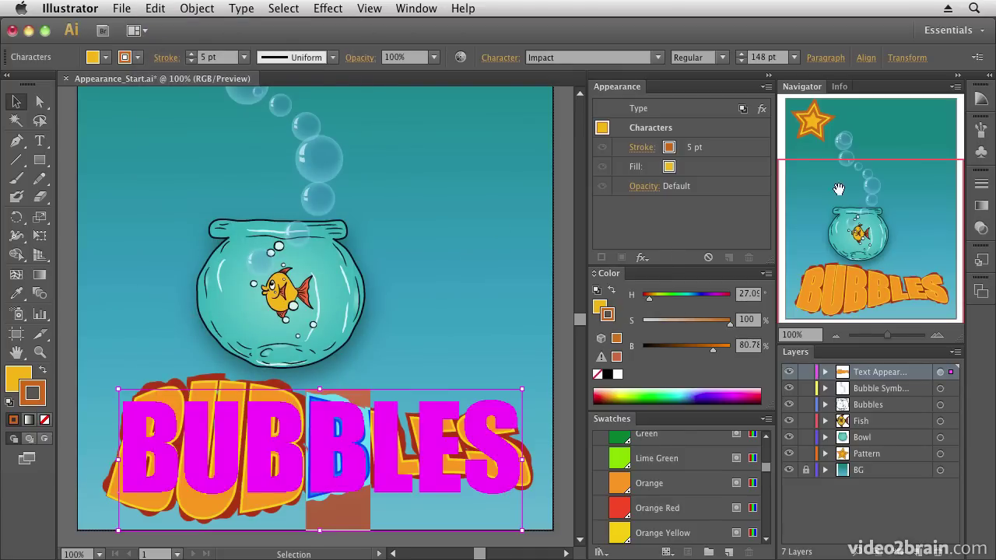
left_click(853, 166)
Select the top-left star and collapse its stroke rows in Appearance.
left_click_drag(852, 165, 856, 169)
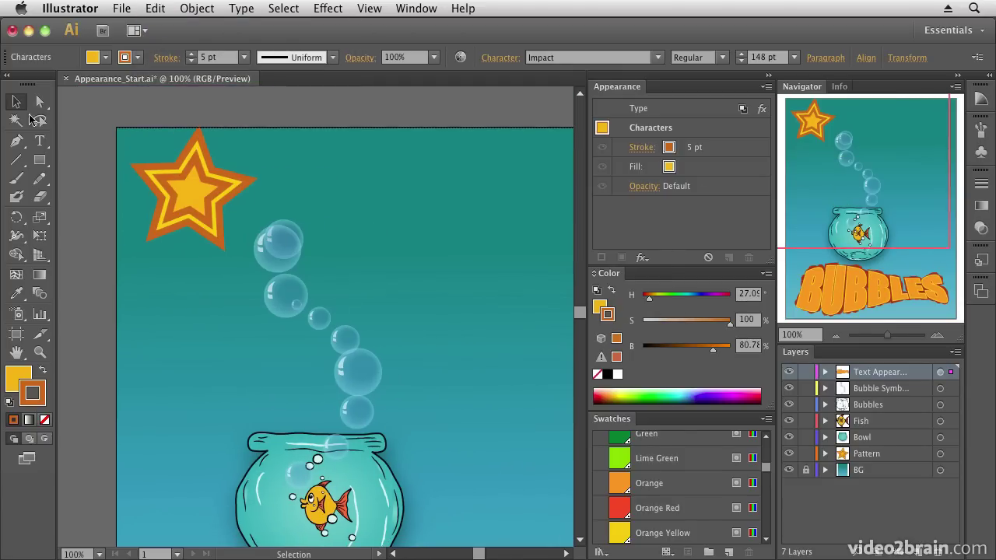
left_click(212, 202)
left_click(212, 201)
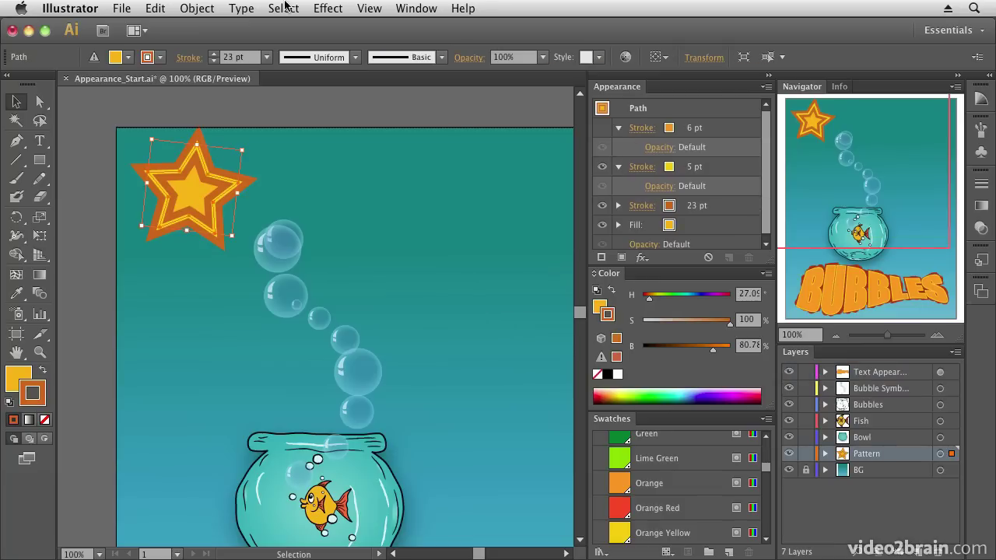
left_click(619, 128)
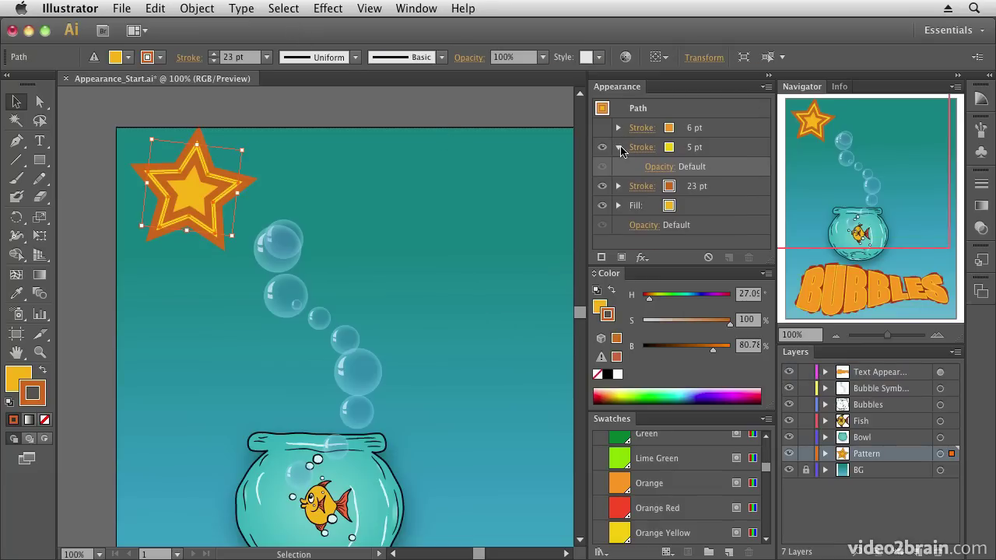
left_click(618, 148)
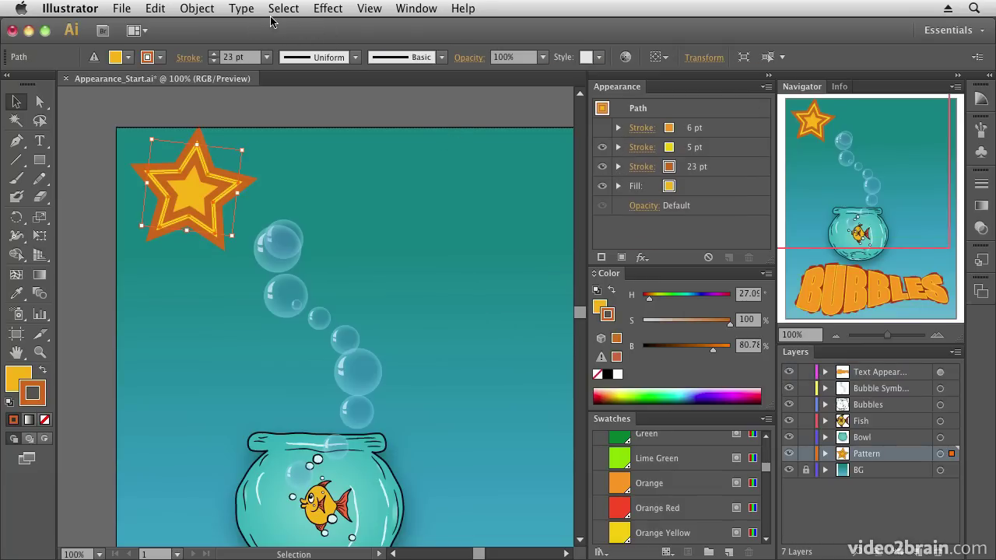
Apply a Transform effect to the star with 3 copies moved 140 pt horizontally.
left_click(326, 11)
mouse_move(377, 152)
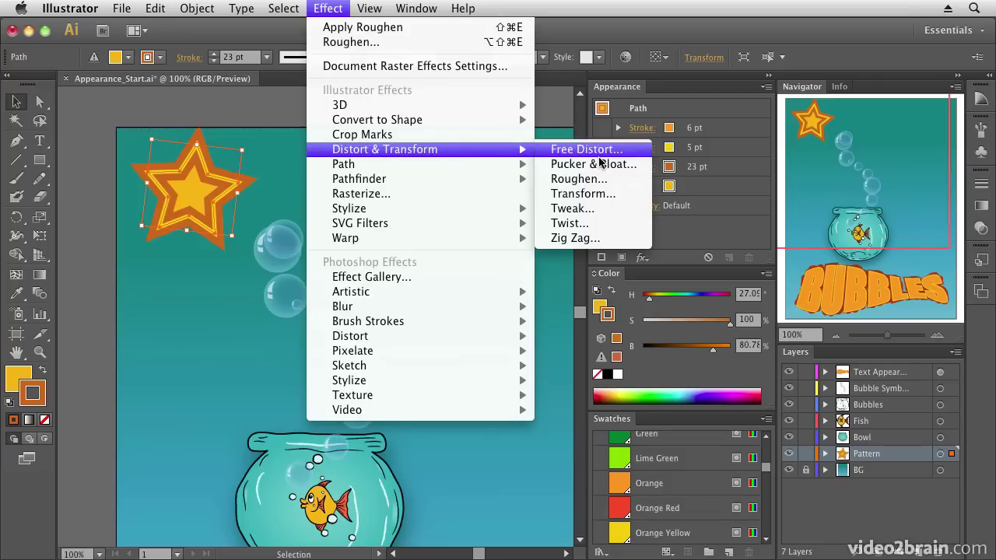
left_click(591, 196)
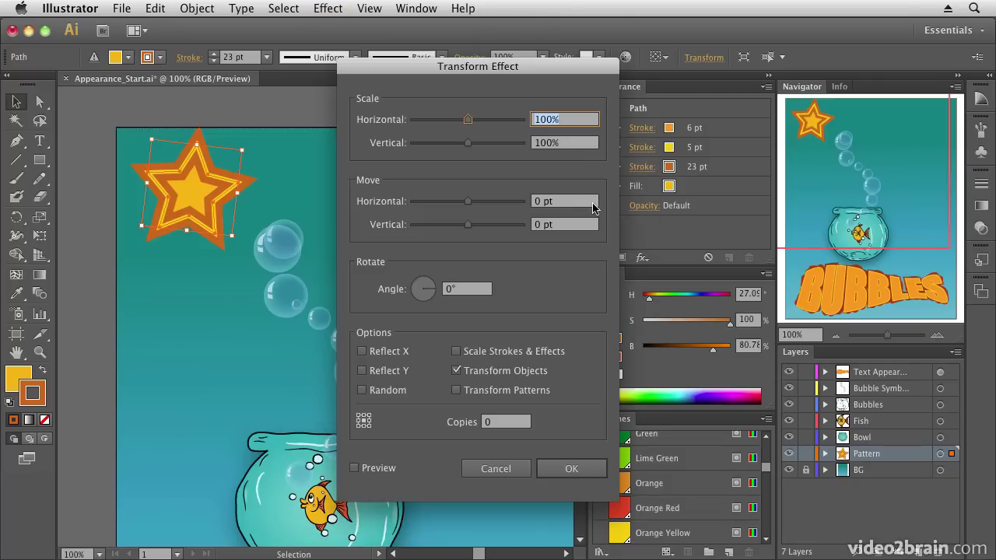
left_click(355, 468)
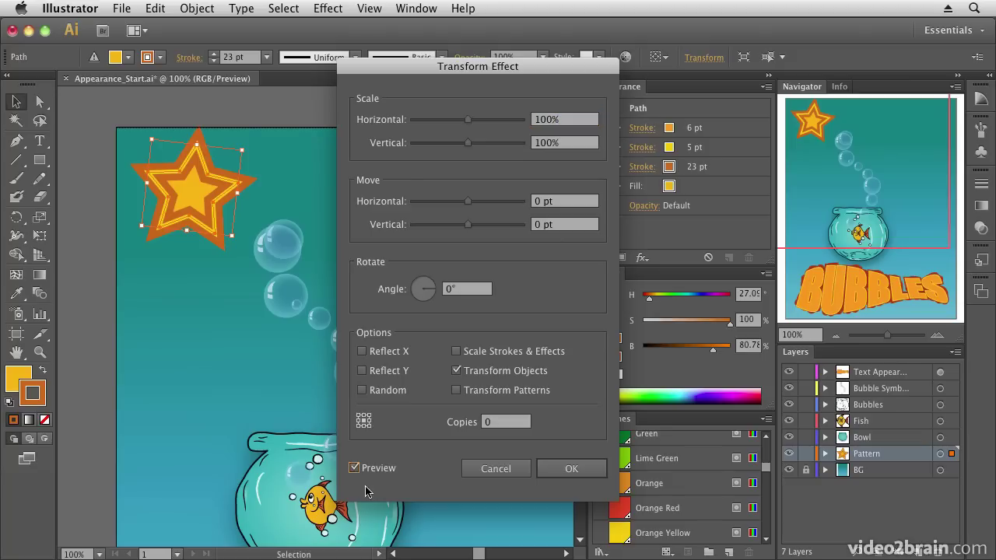
left_click(499, 423)
type("3")
left_click_drag(467, 203, 529, 209)
left_click_drag(550, 76, 788, 81)
left_click_drag(806, 208, 768, 207)
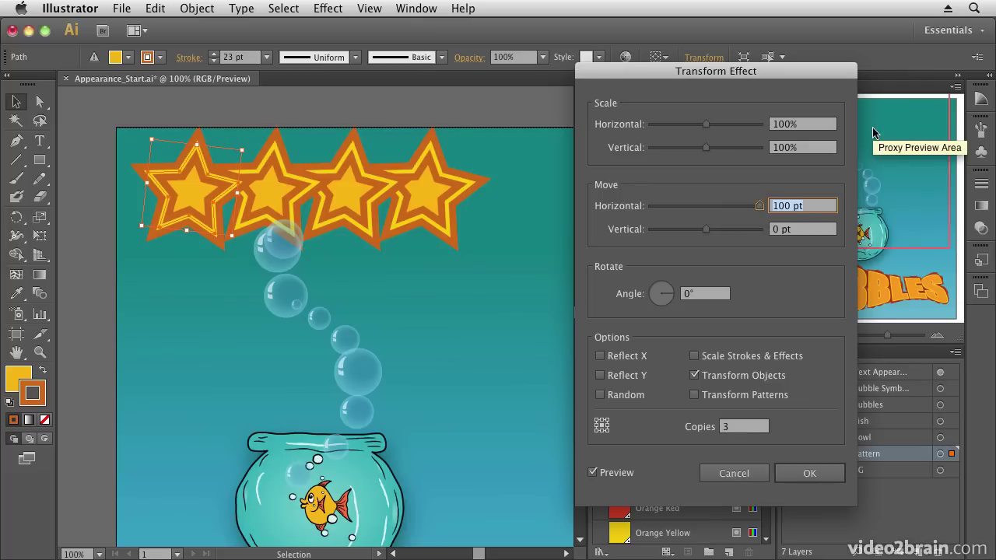
key("shift+Up")
key("shift+Up")
key("shift+Up")
key("shift+Up")
key("shift+Up")
key("shift+Up")
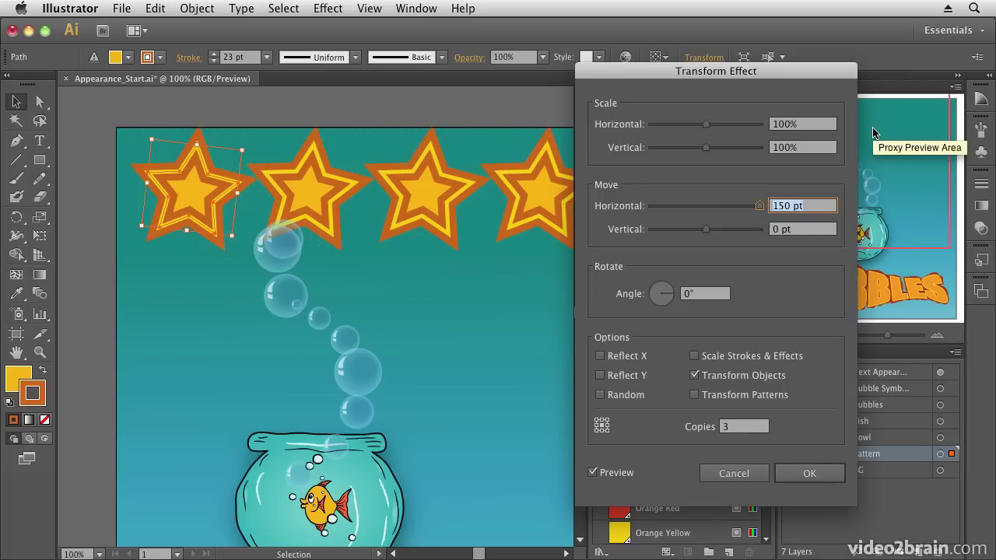
key("shift+Down")
key("shift+Down")
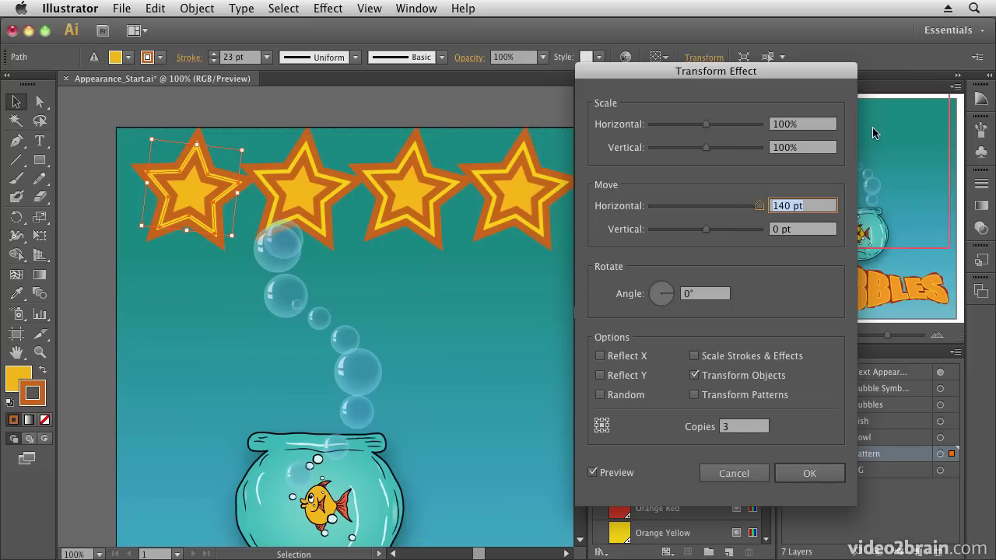
Set the copies' scale to 100% and angle to 0° for a straight row.
left_click(670, 300)
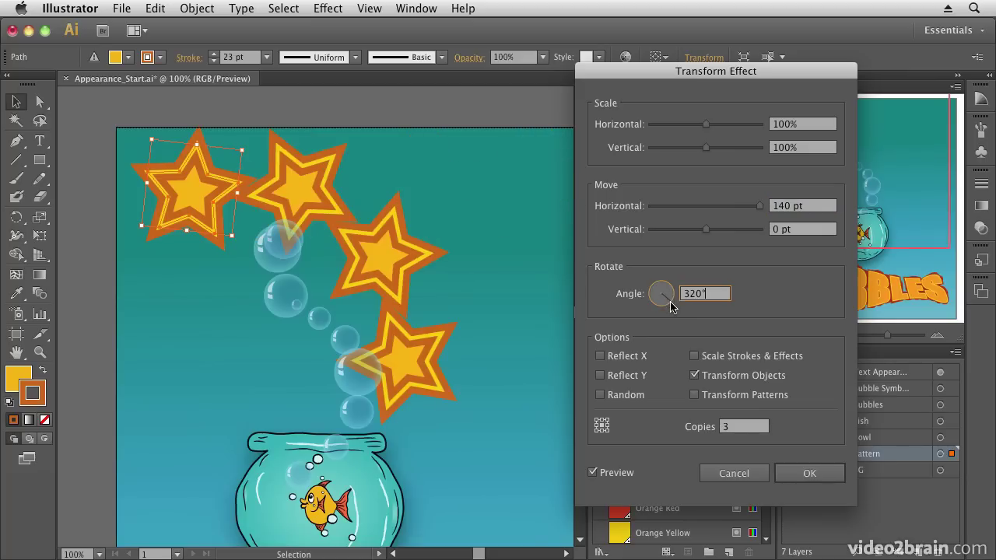
left_click_drag(709, 126, 699, 153)
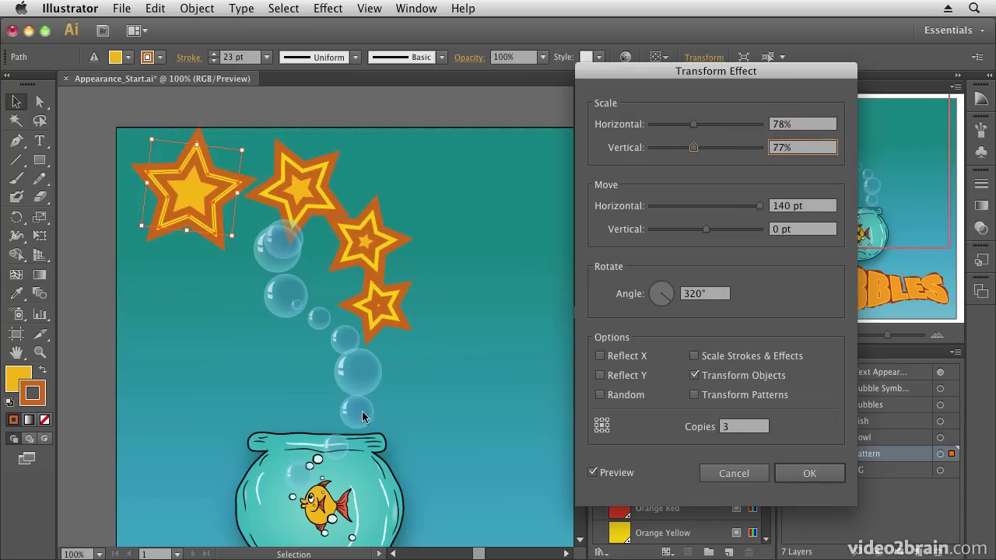
left_click_drag(809, 147, 764, 144)
type("100")
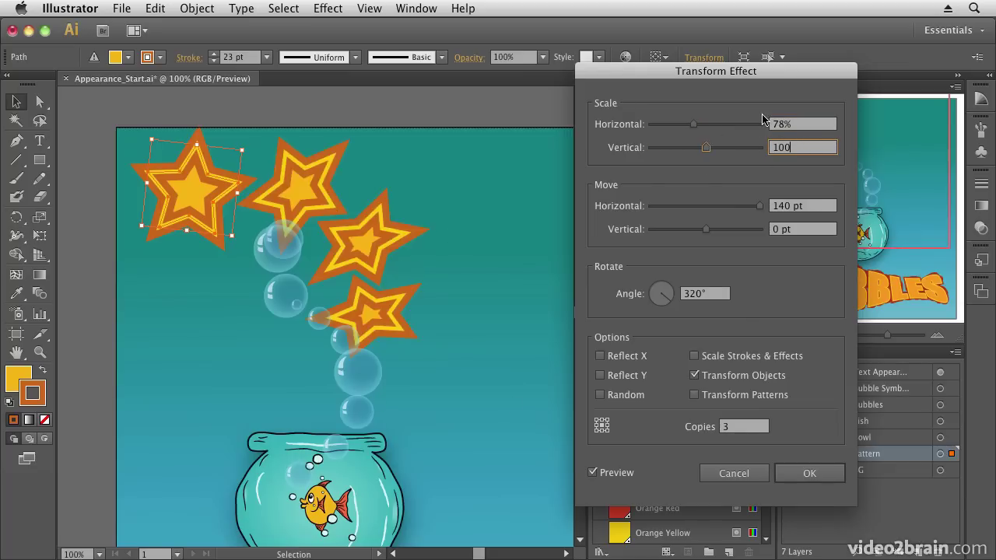
left_click_drag(792, 127, 744, 123)
type("100")
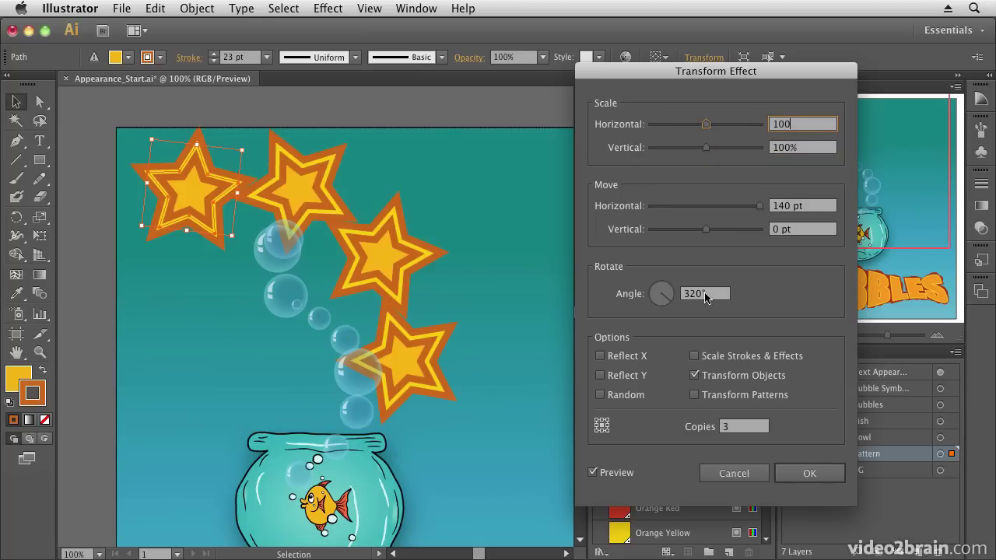
left_click_drag(704, 293, 671, 300)
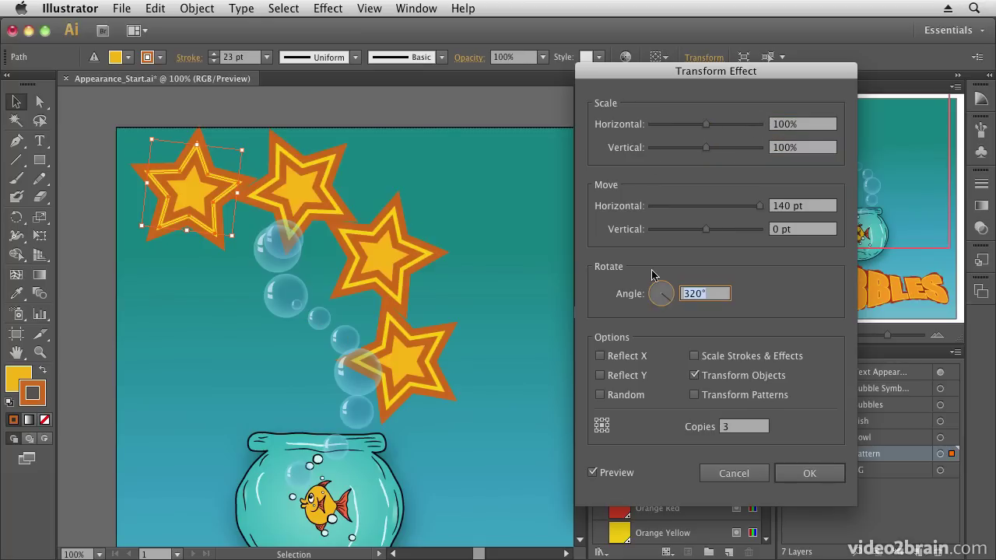
type("0")
left_click(590, 475)
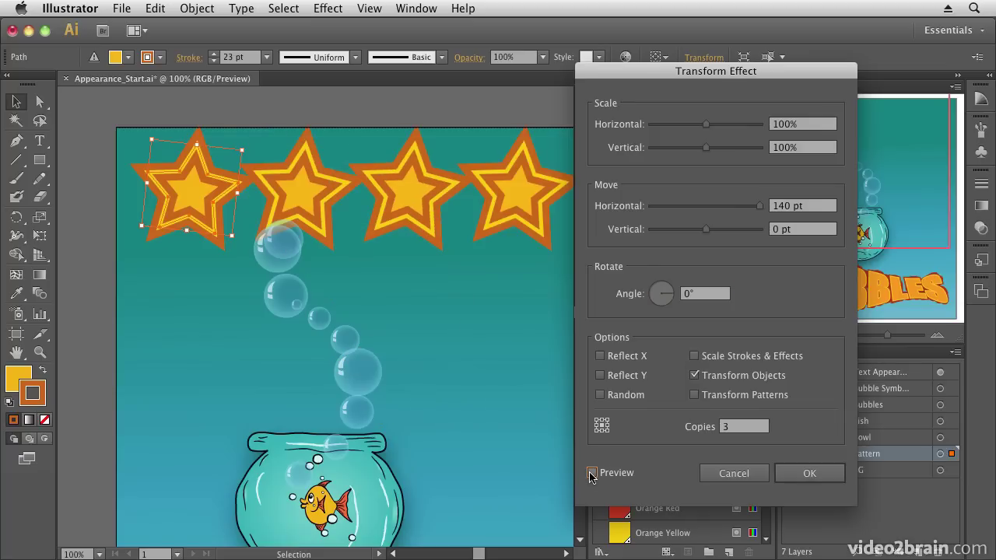
left_click(806, 474)
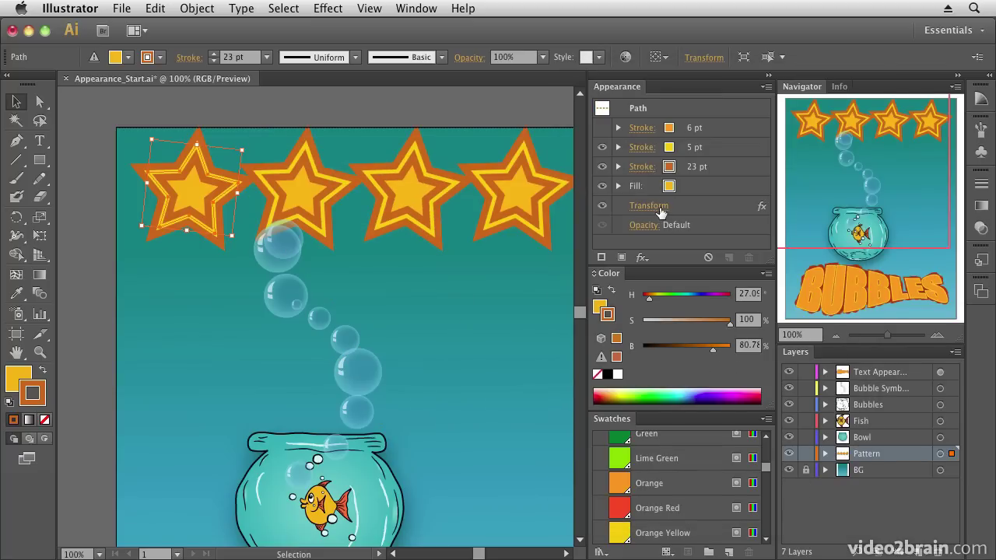
Add a second Transform effect moving 3 copies of the star row 150 pt down.
left_click(327, 11)
mouse_move(357, 151)
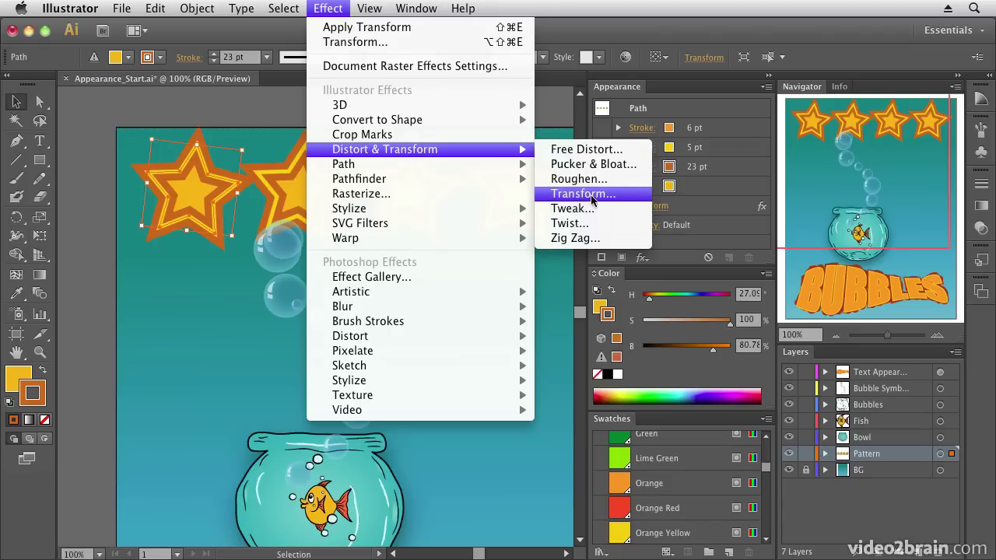
left_click(634, 196)
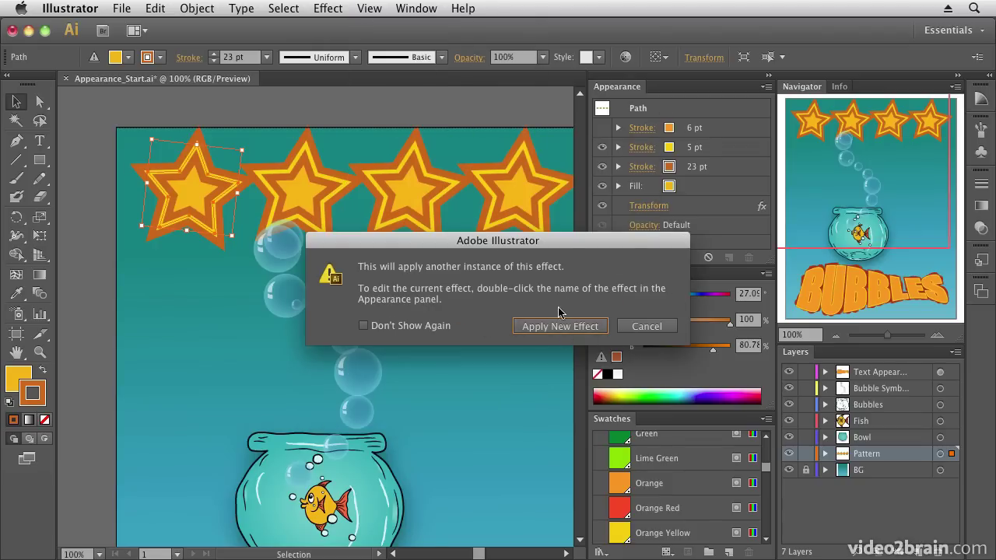
left_click_drag(570, 245, 580, 264)
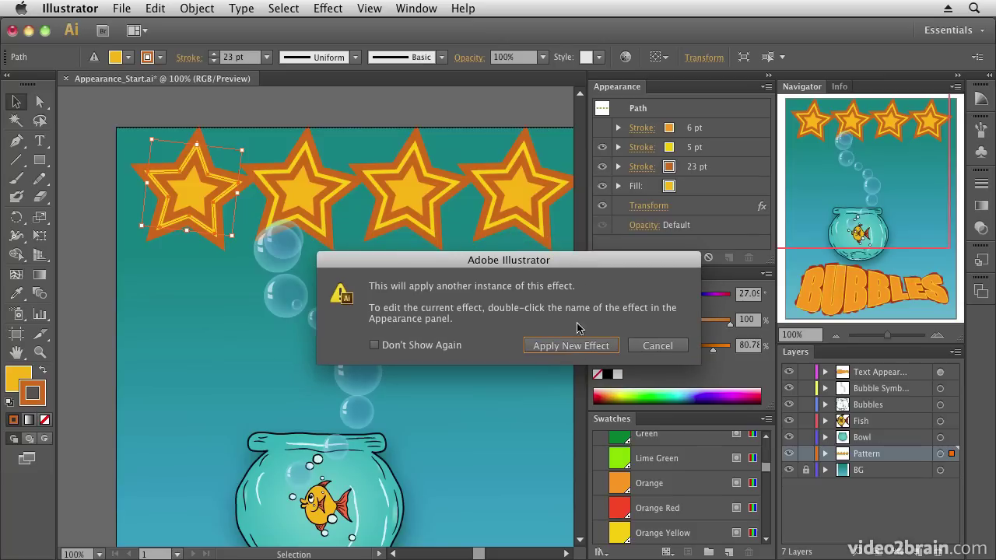
left_click(577, 348)
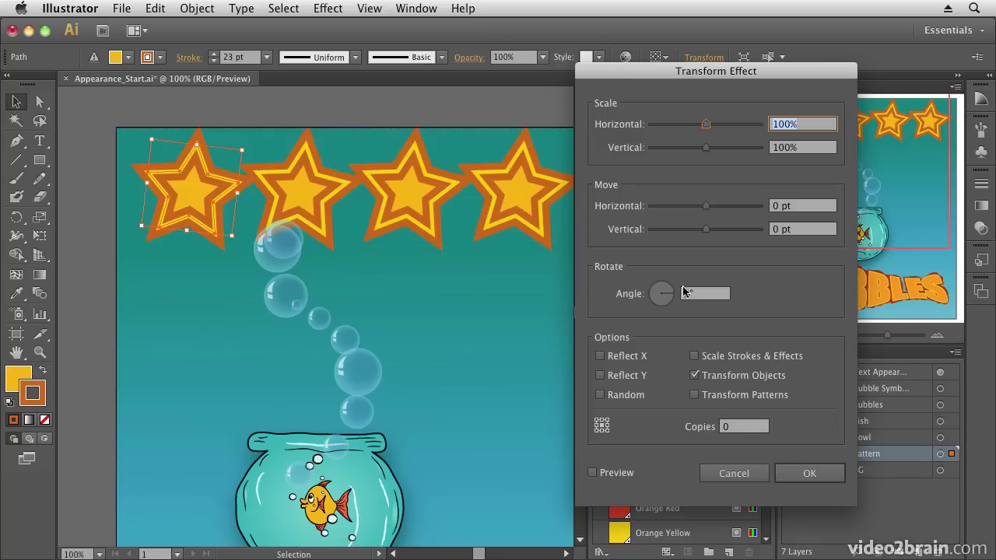
left_click(721, 427)
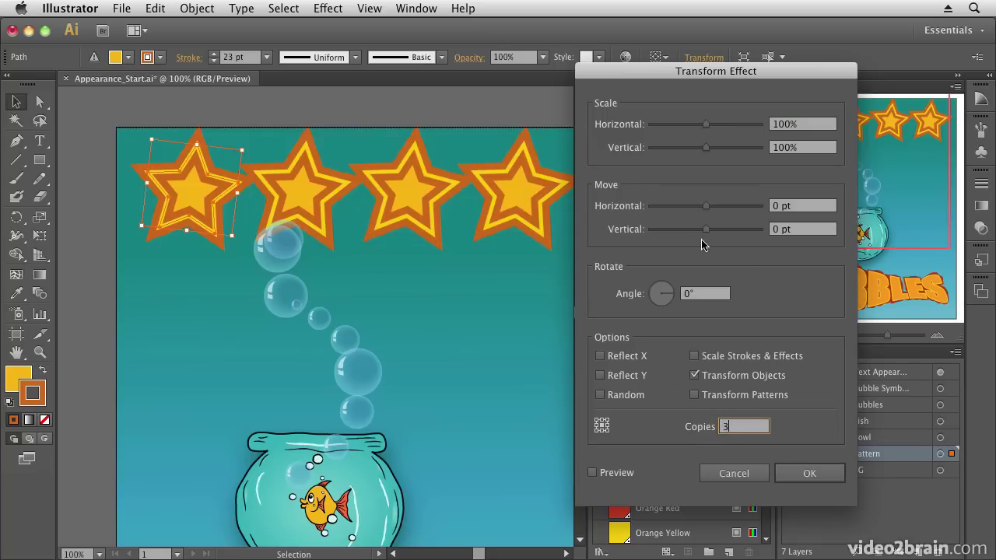
left_click_drag(706, 229, 768, 230)
left_click(593, 472)
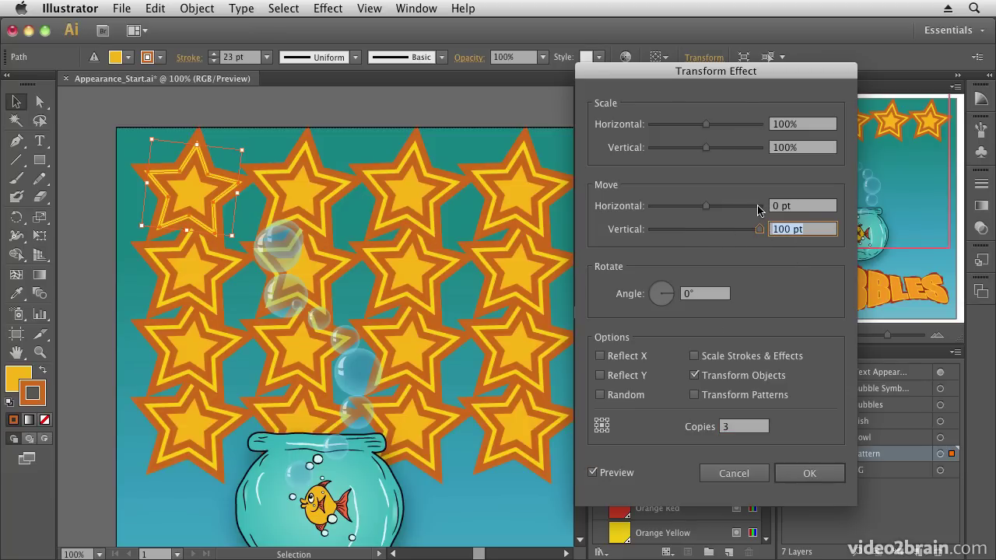
key("shift+Up")
key("shift+Up")
key("shift+Up")
key("shift+Up")
key("shift+Up")
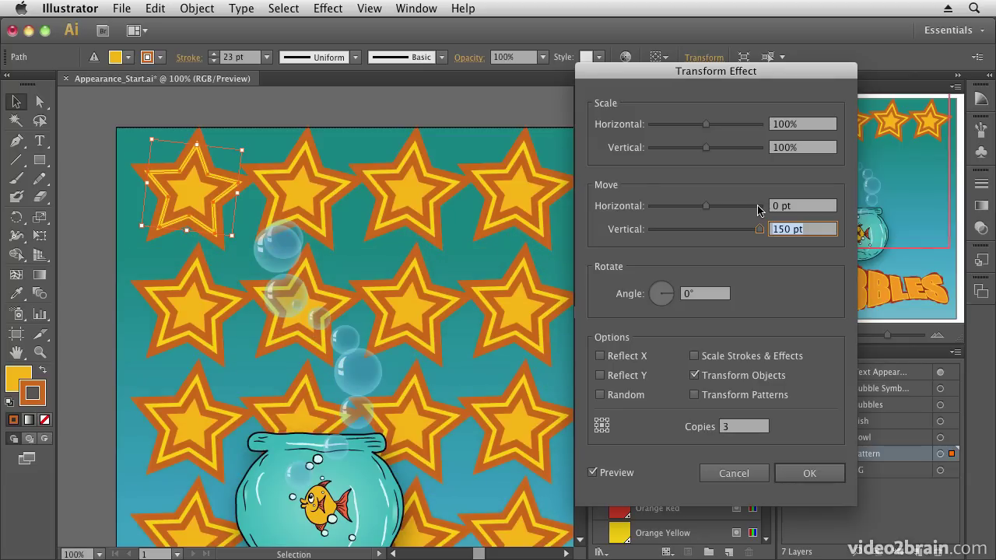
left_click(808, 473)
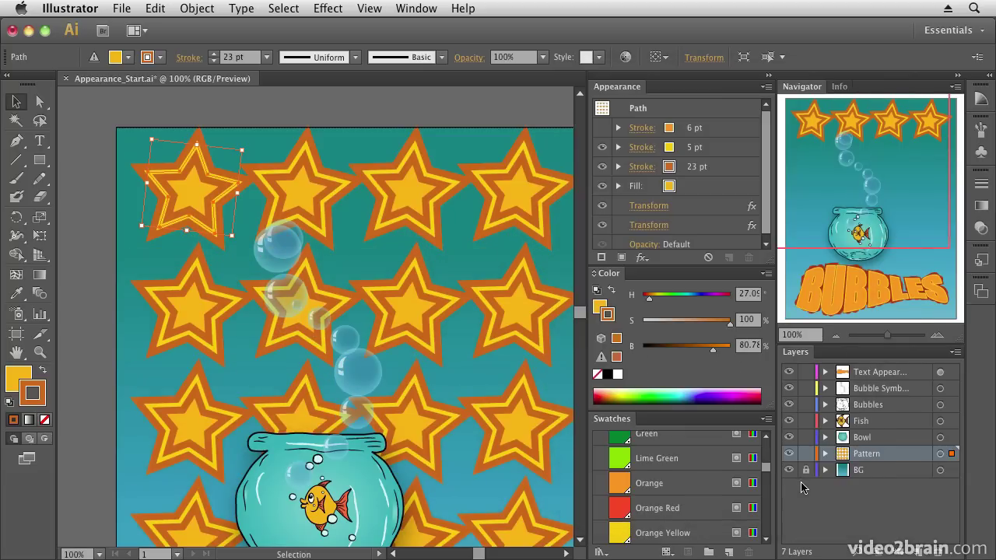
left_click(330, 11)
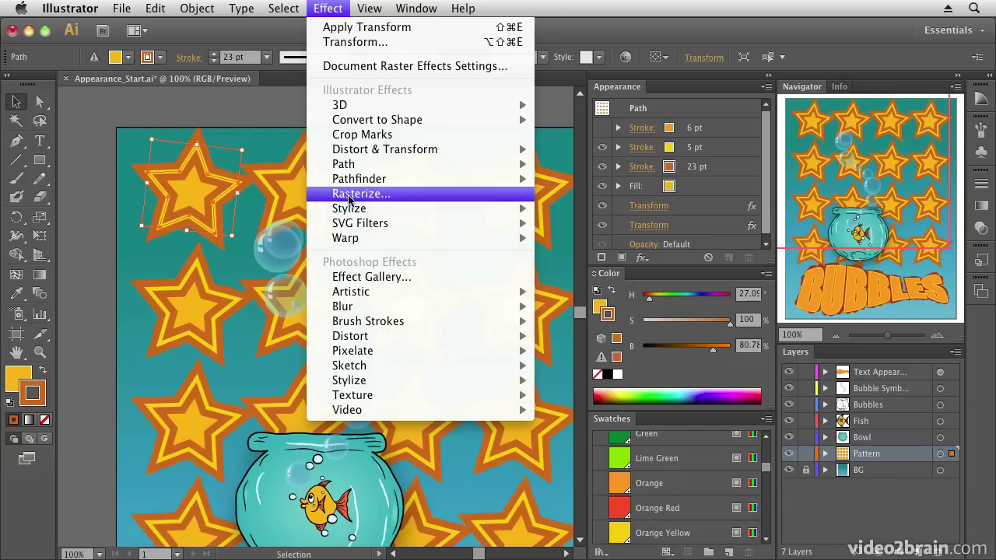
Apply Round Corners with a 5 pt radius to the stars.
mouse_move(399, 208)
left_click(593, 269)
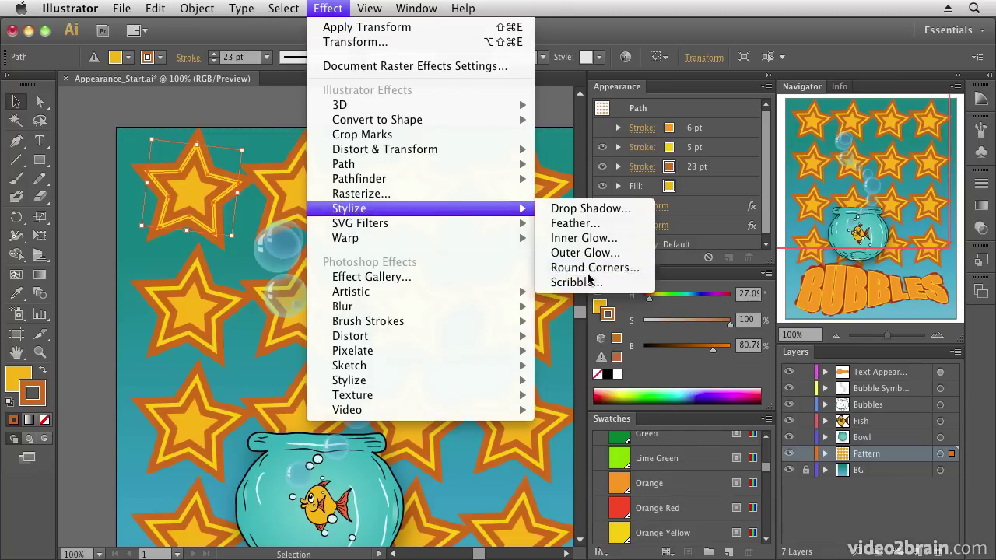
left_click(409, 305)
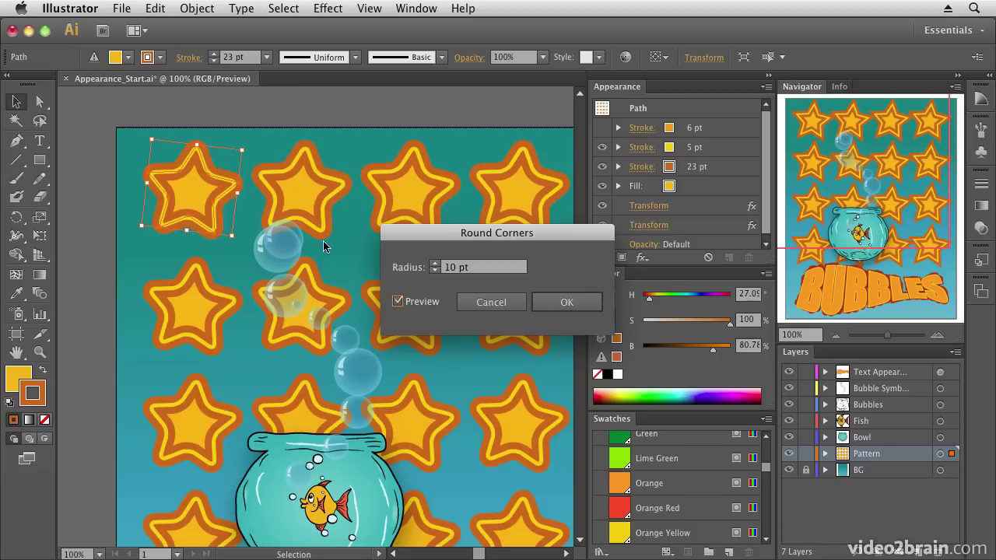
left_click(435, 272)
left_click(435, 271)
left_click(435, 271)
left_click(435, 272)
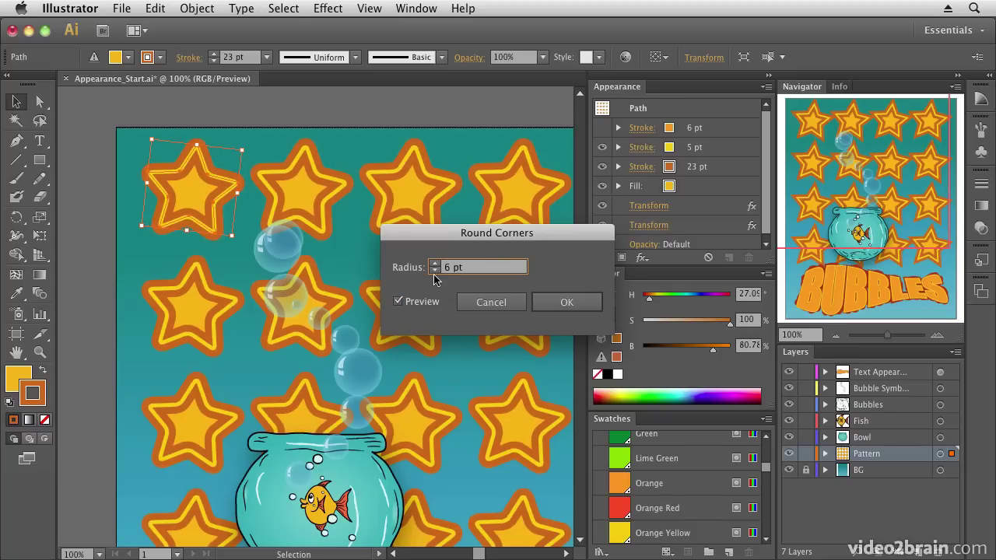
key("Down")
left_click(570, 304)
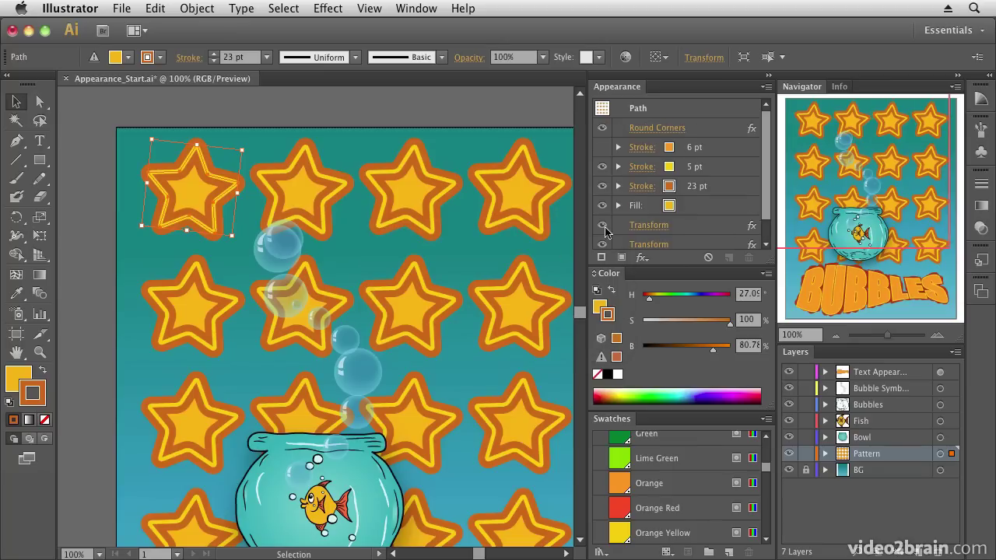
Move Round Corners below both Transform effects in the Appearance panel.
scroll(767, 240, "down", 1)
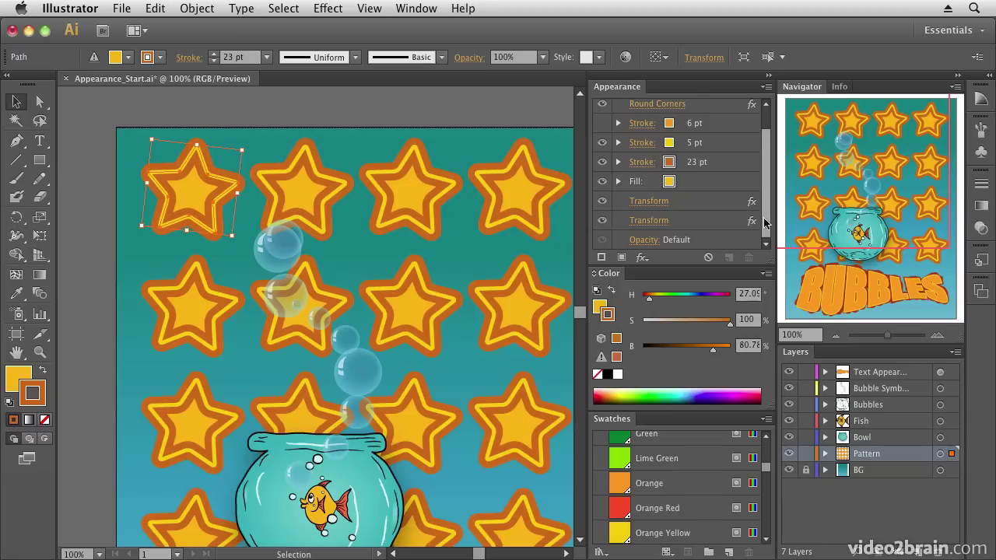
scroll(767, 224, "up", 1)
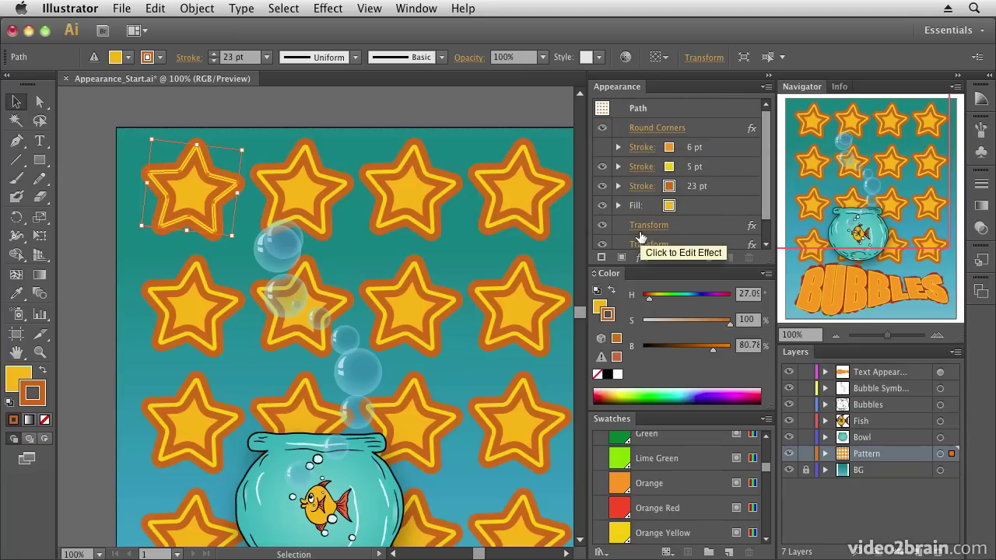
left_click_drag(706, 131, 704, 227)
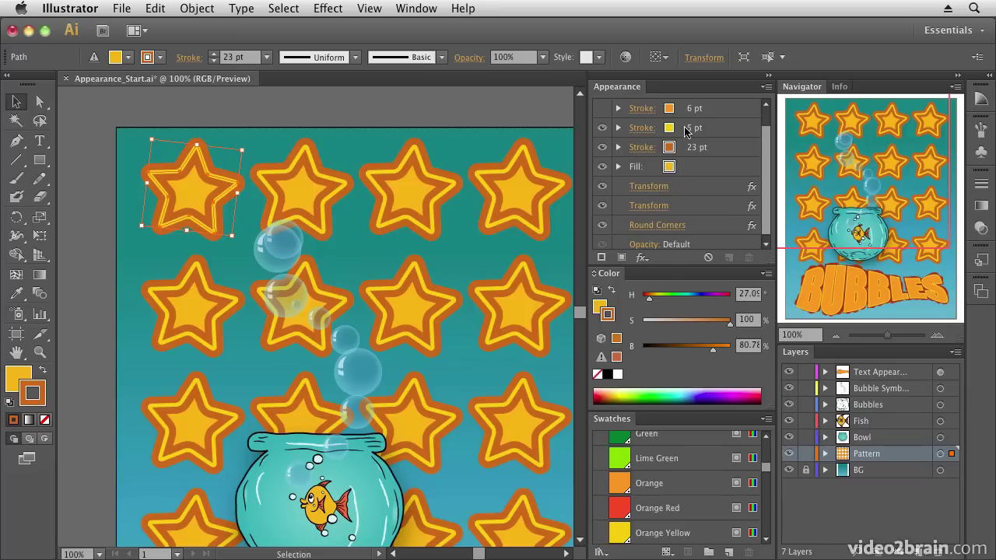
left_click_drag(765, 229, 765, 188)
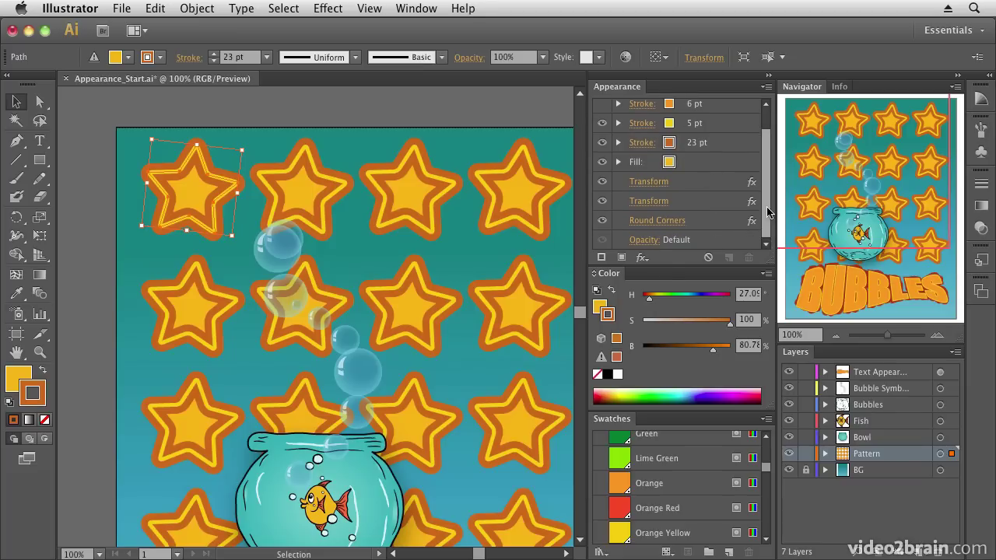
left_click_drag(767, 211, 767, 187)
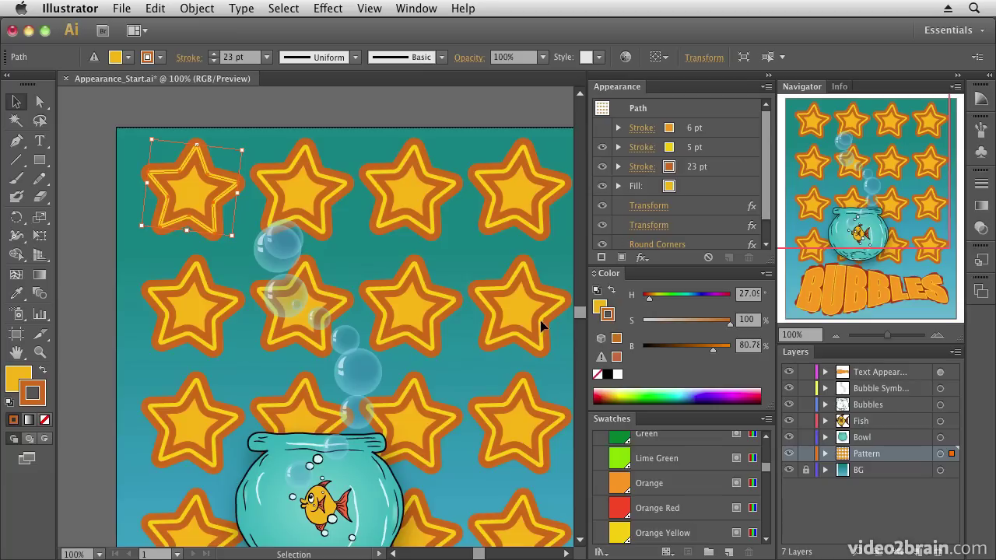
left_click_drag(766, 207, 765, 229)
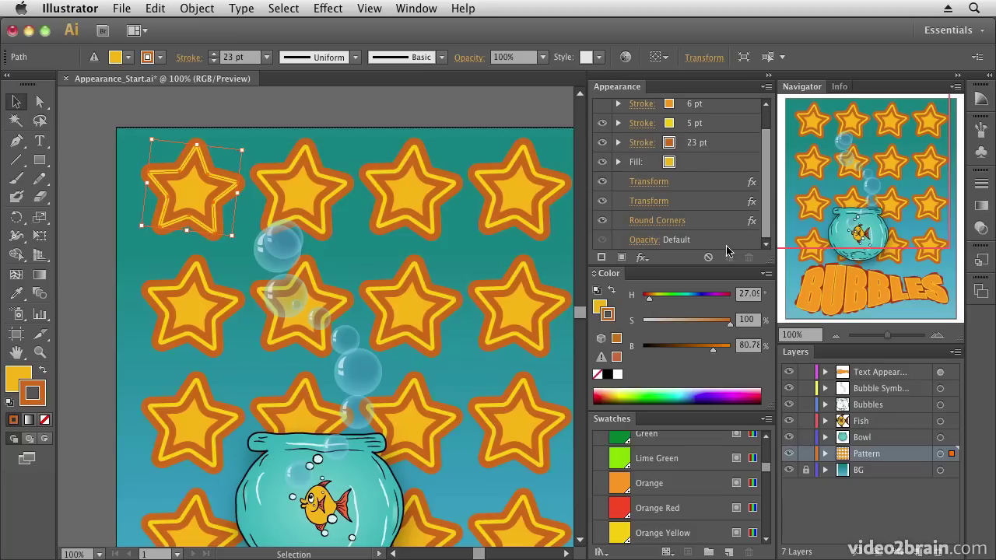
Set the stars to 70% opacity, trying Hard Light before settling on Overlay mode.
left_click(644, 240)
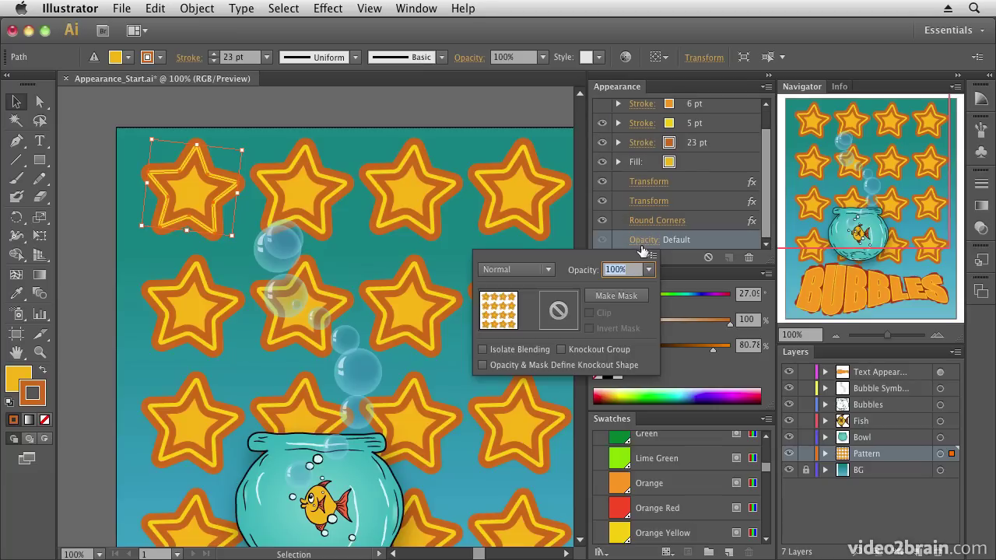
left_click(548, 271)
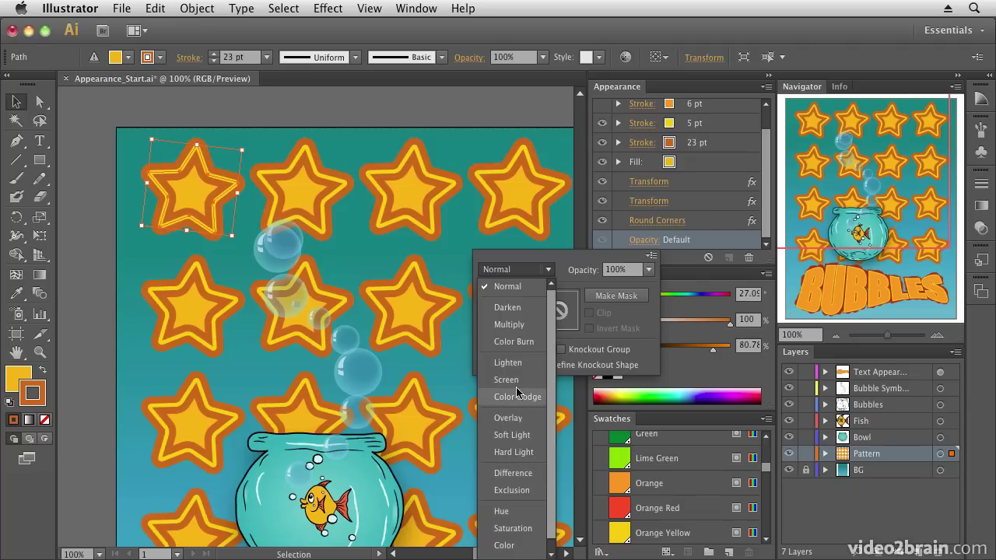
left_click(523, 453)
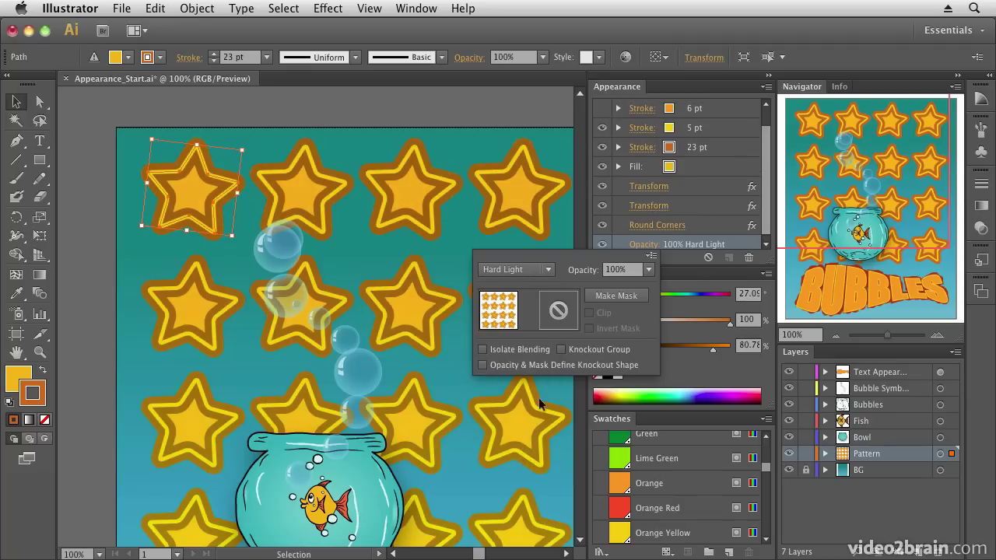
left_click(648, 269)
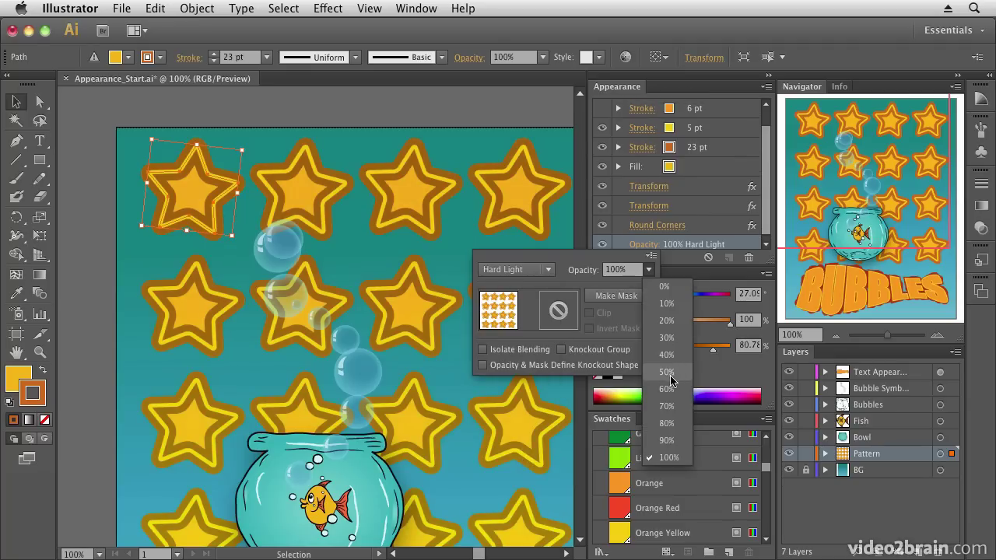
left_click(667, 407)
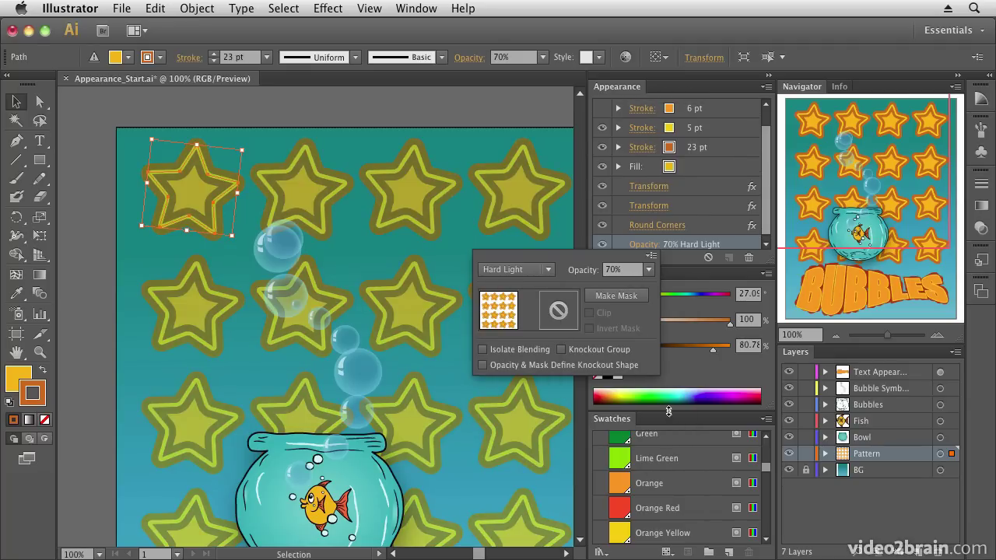
left_click(548, 270)
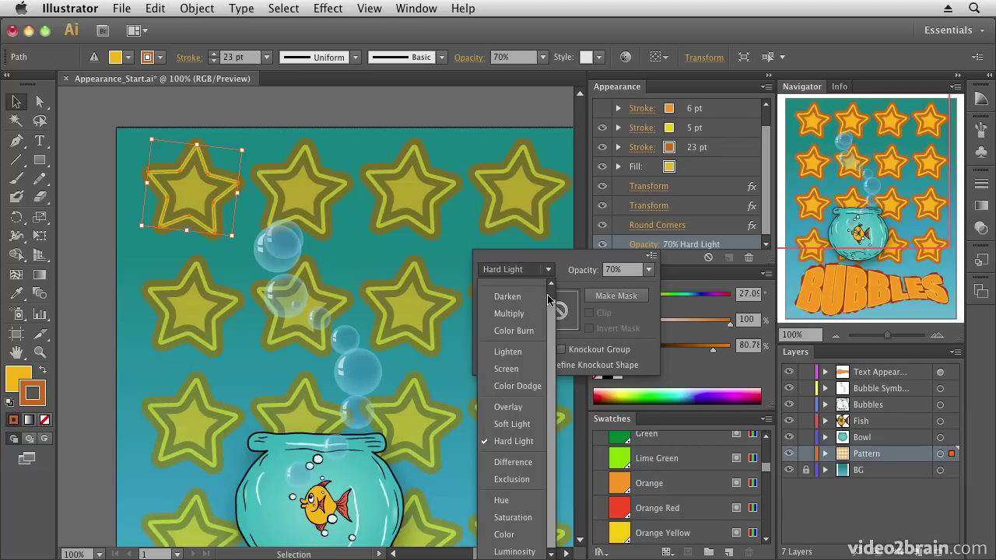
left_click(537, 406)
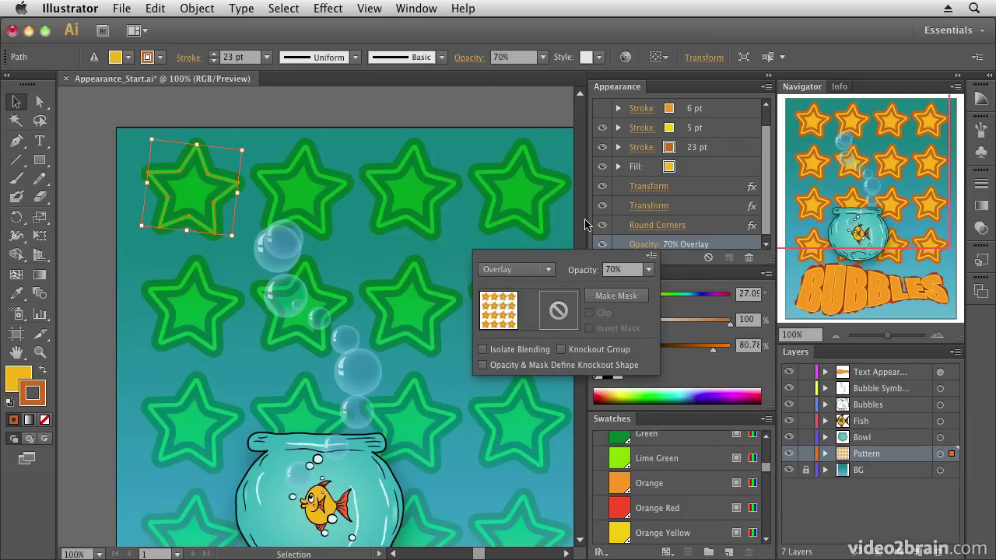
left_click(764, 152)
left_click_drag(762, 144, 767, 166)
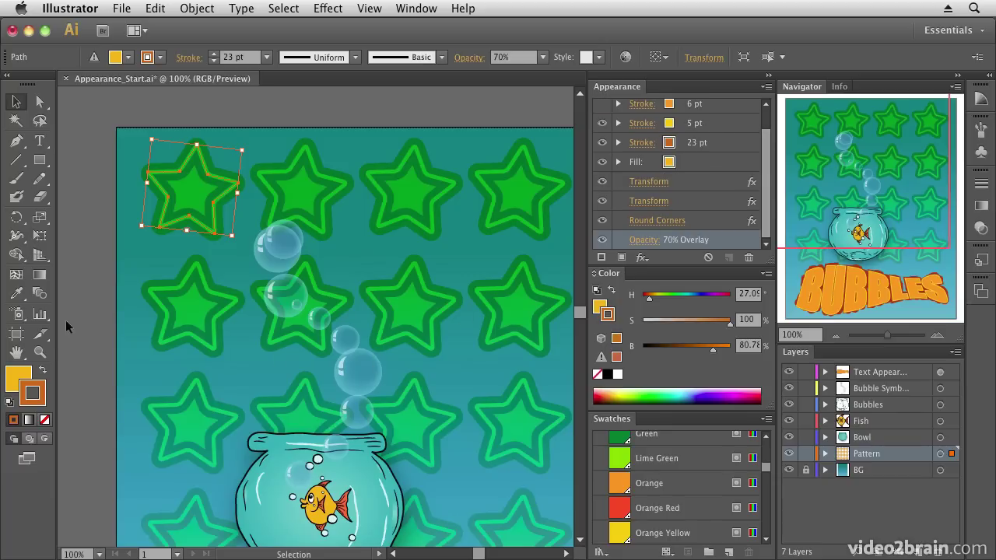
Fit the poster in the window and shrink the star slightly.
double_click(17, 354)
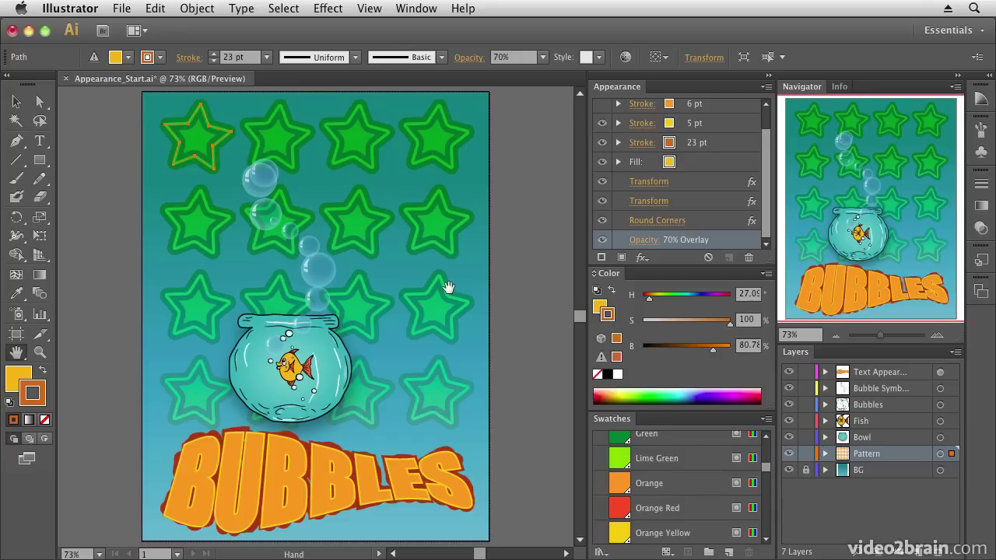
left_click(15, 101)
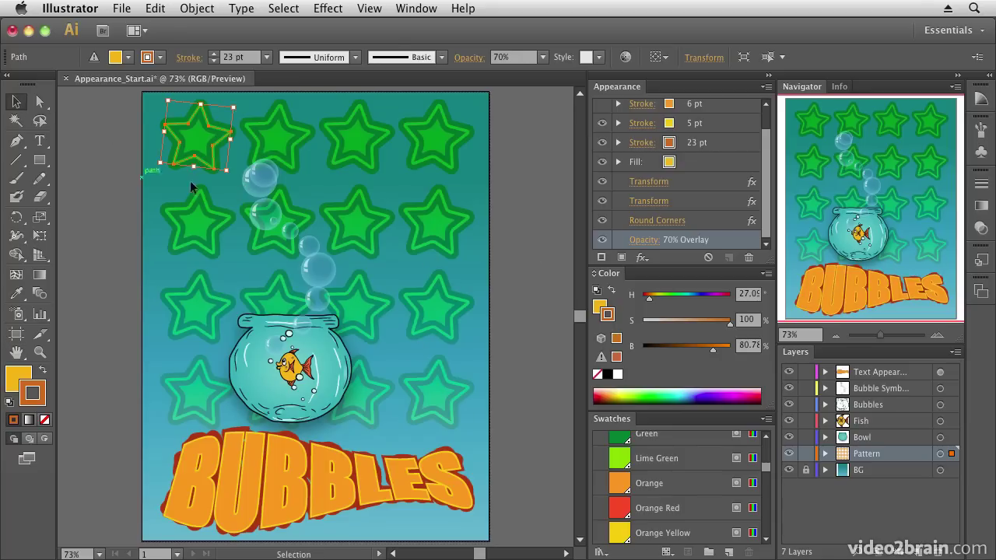
mouse_move(226, 169)
left_mouse_down()
mouse_move(241, 156)
mouse_move(230, 143)
mouse_move(217, 160)
left_mouse_up()
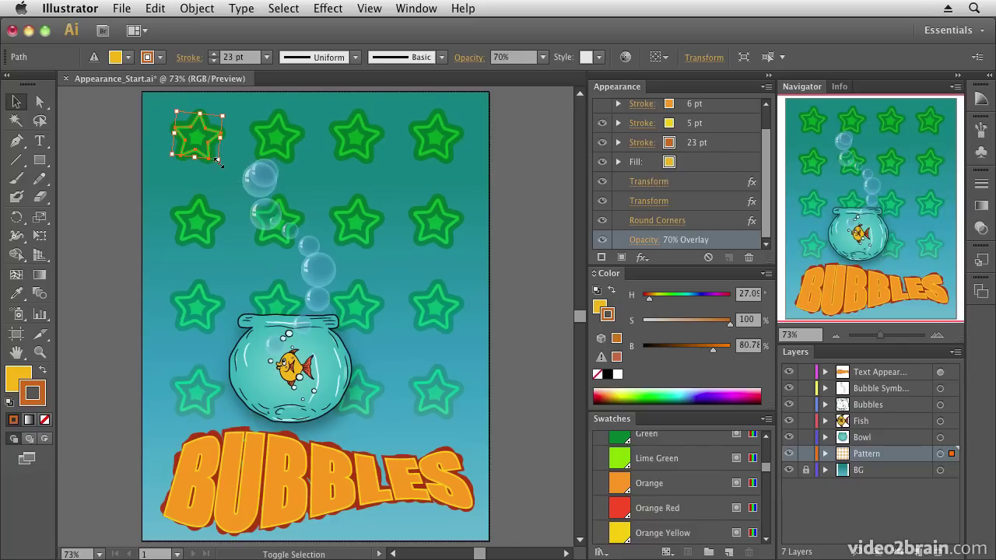
Try Multiply and Color, settle on Luminosity blending, then enlarge the star slightly.
left_click(645, 240)
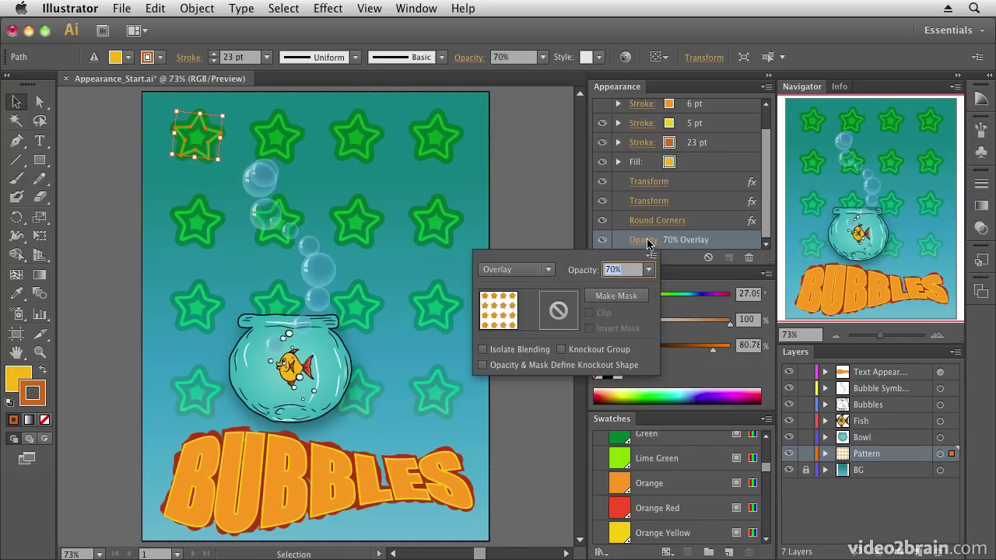
left_click(516, 269)
left_click(545, 291)
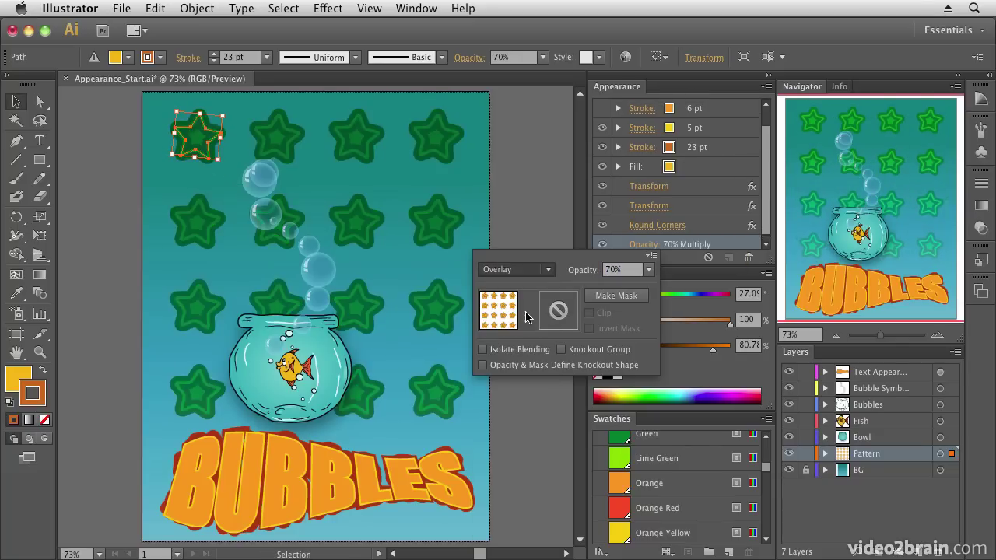
left_click(548, 269)
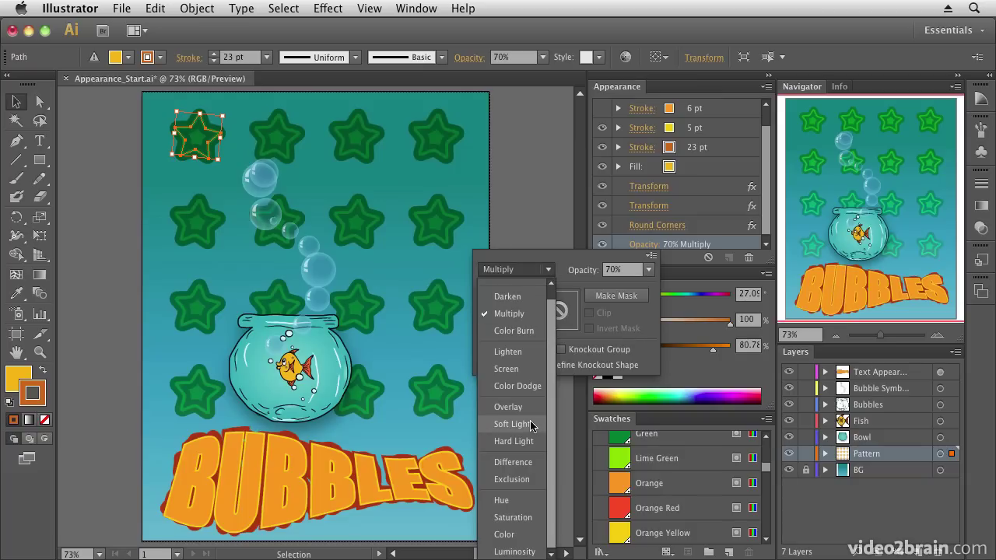
left_click(508, 535)
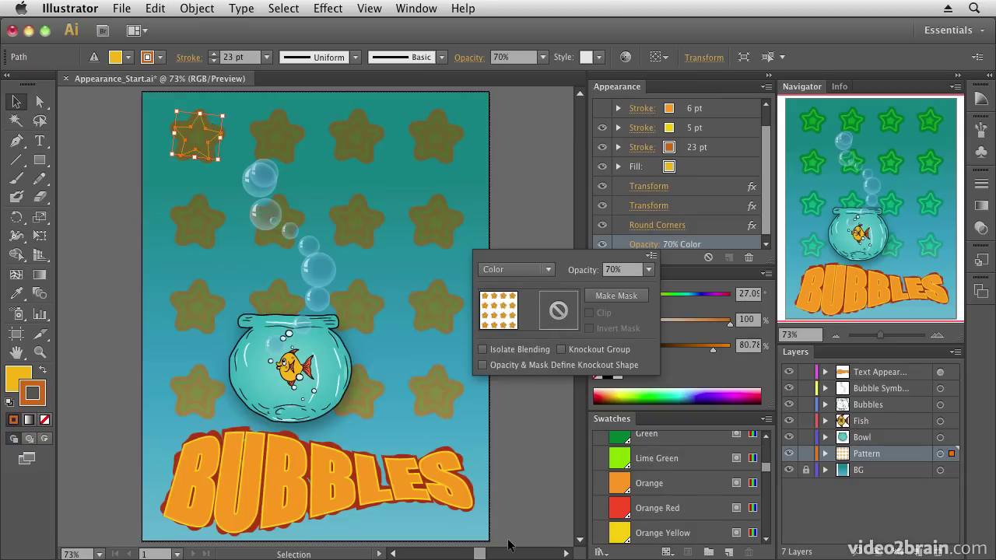
left_click(548, 269)
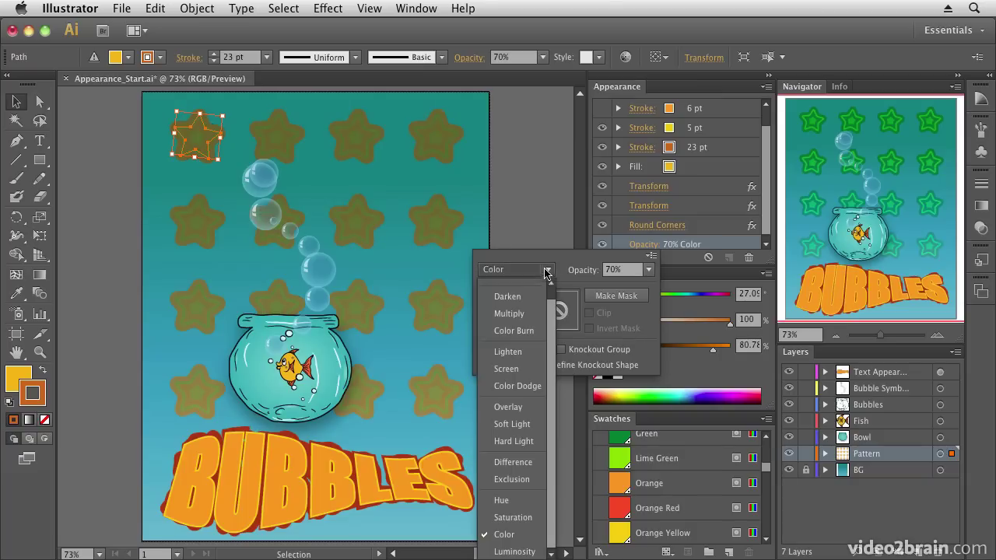
left_click(514, 551)
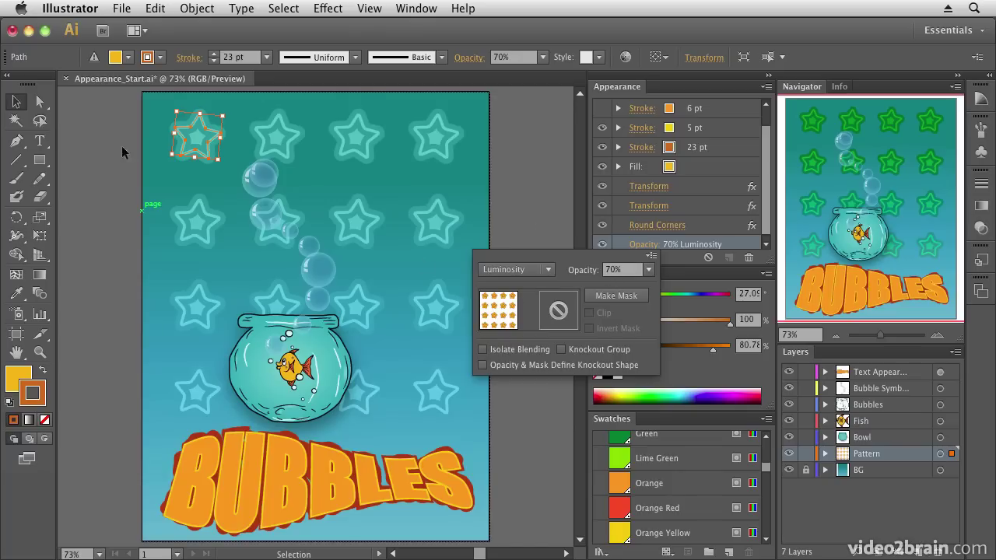
left_click_drag(217, 162, 227, 170)
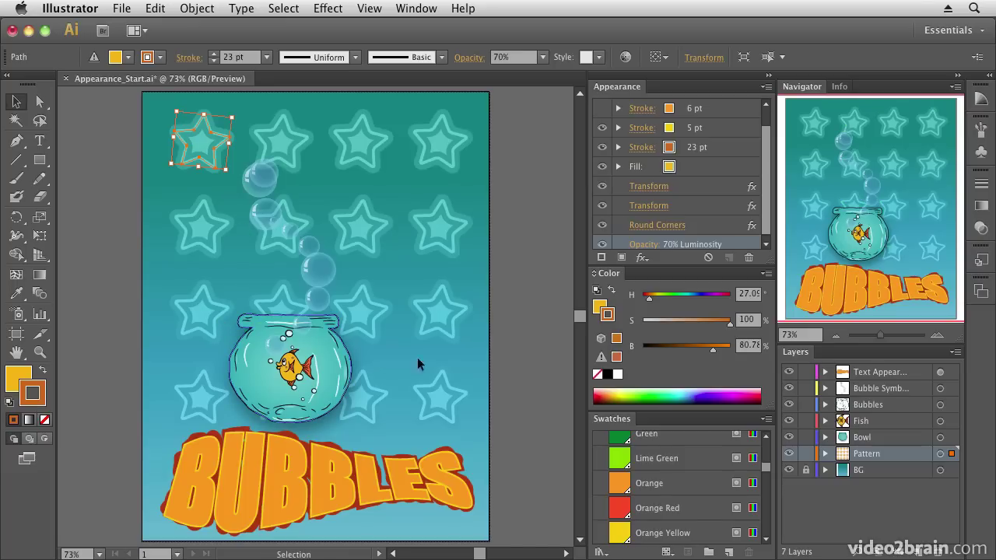